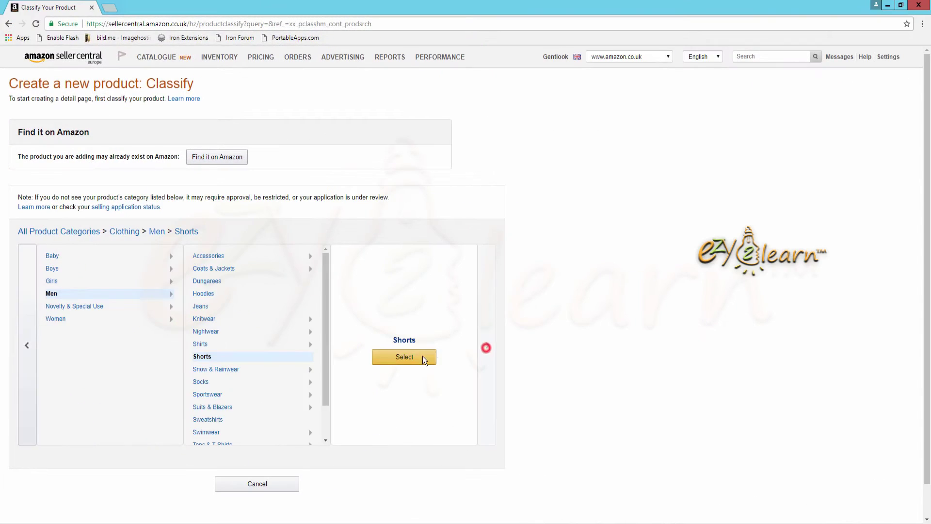
Choose Shorts as the listing category to open its Vital Info form.
click(423, 356)
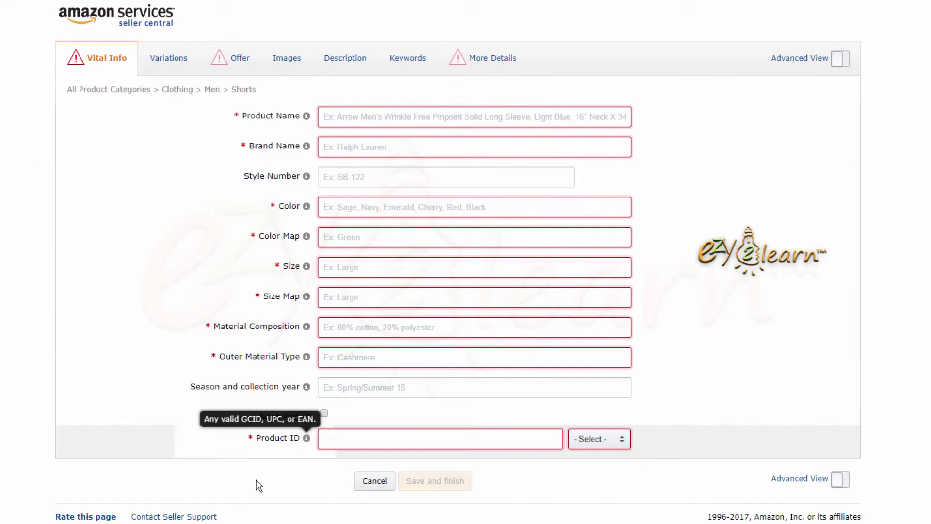
Set the Shorts listing's variation theme to Color, then return to Vital Info.
click(173, 60)
click(334, 117)
click(364, 145)
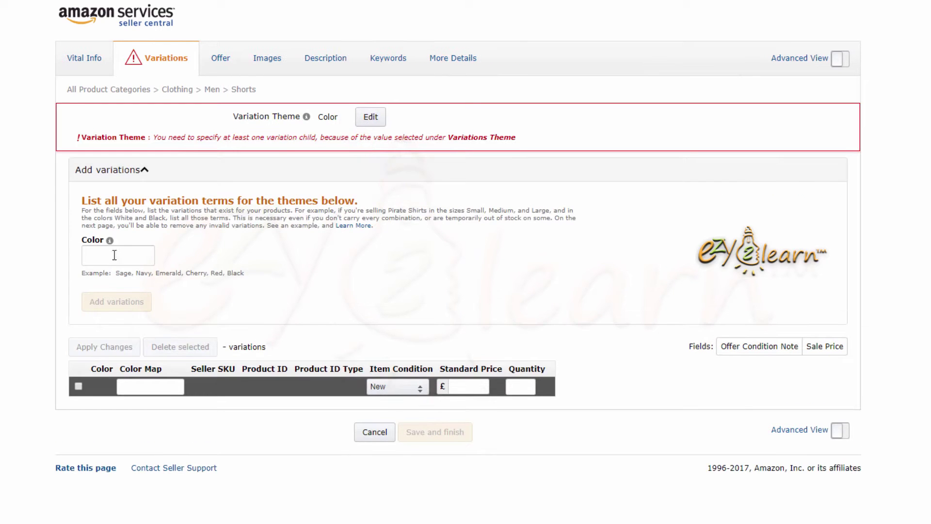
click(91, 63)
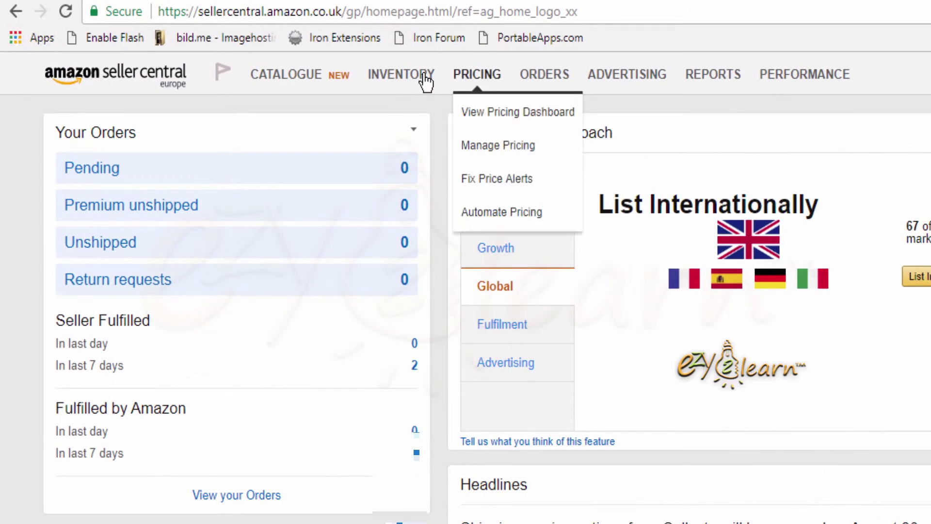
Go to Add Products via Upload from the Inventory menu.
mouse_move(425, 83)
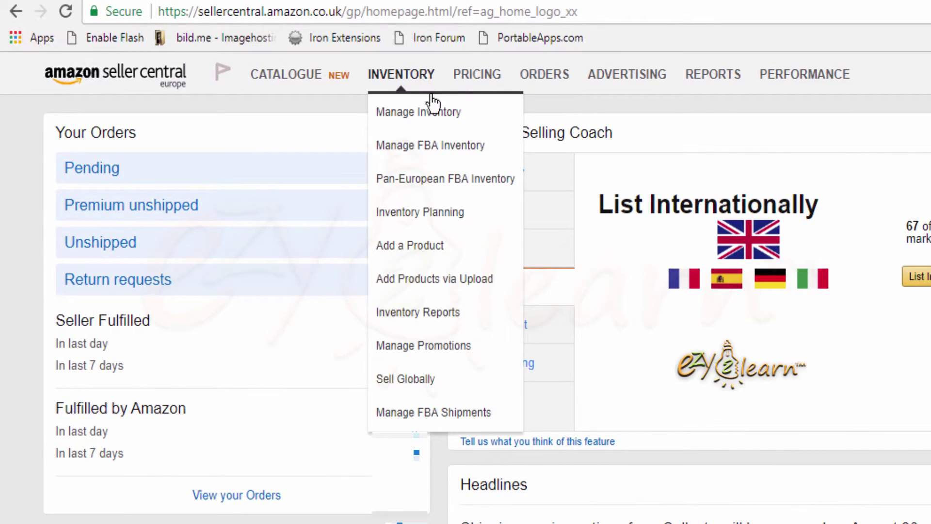
click(512, 281)
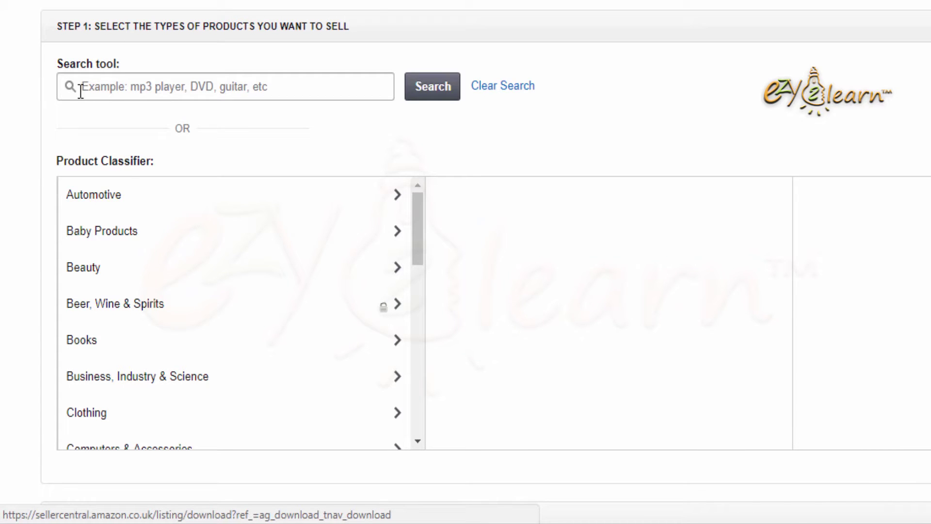
click(114, 83)
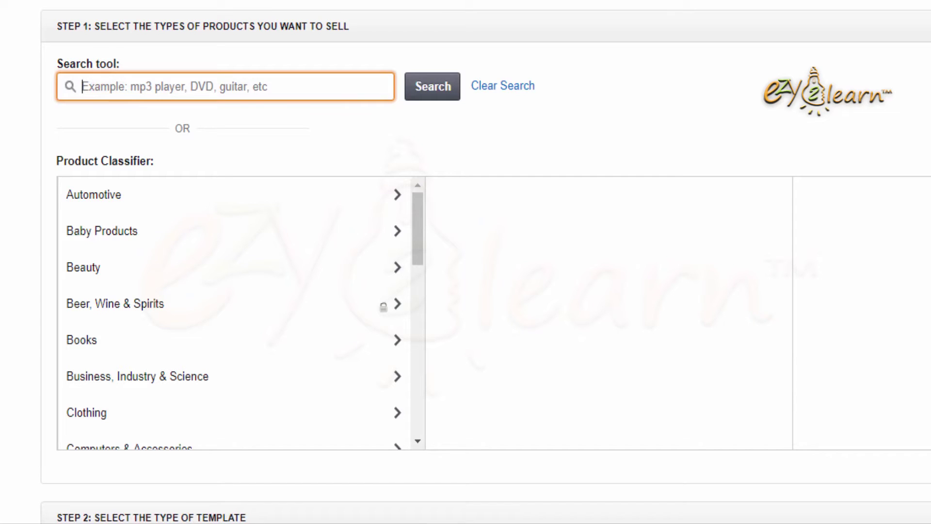
text(men shorts)
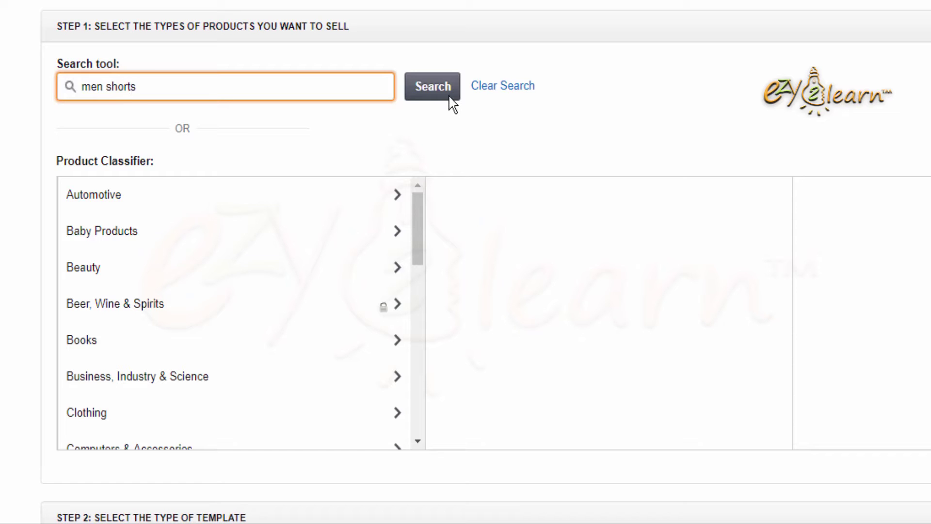
click(450, 97)
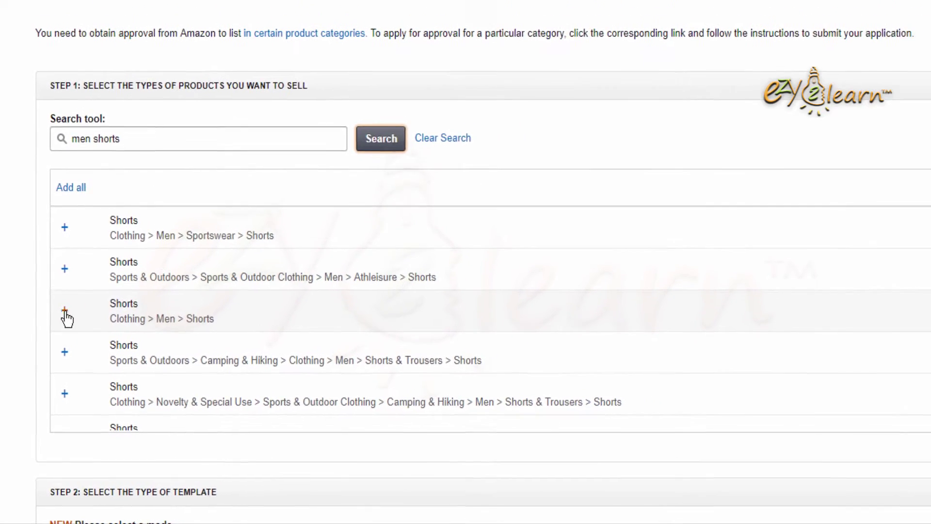
click(65, 312)
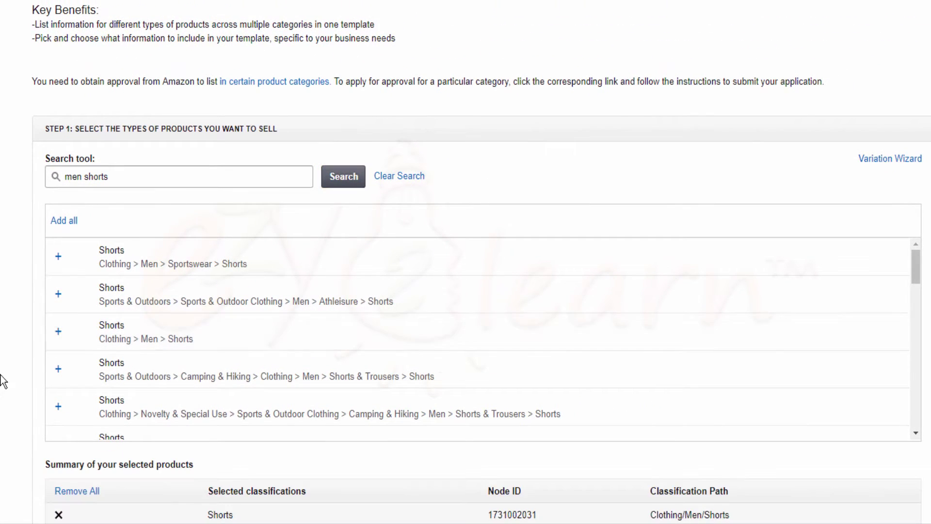
scroll(3, 378, down, 6)
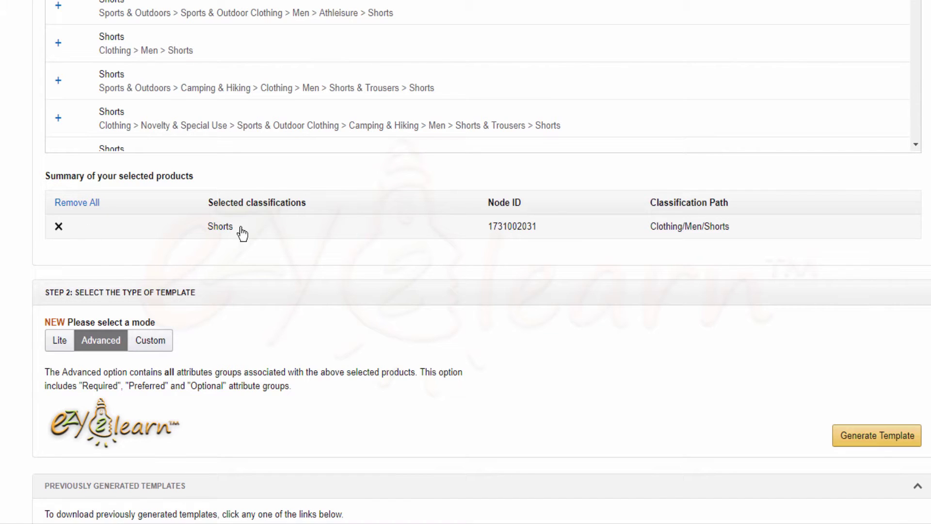
Re-add Clothing > Men > Shorts and switch the template type from Lite and Advanced to Custom.
click(58, 226)
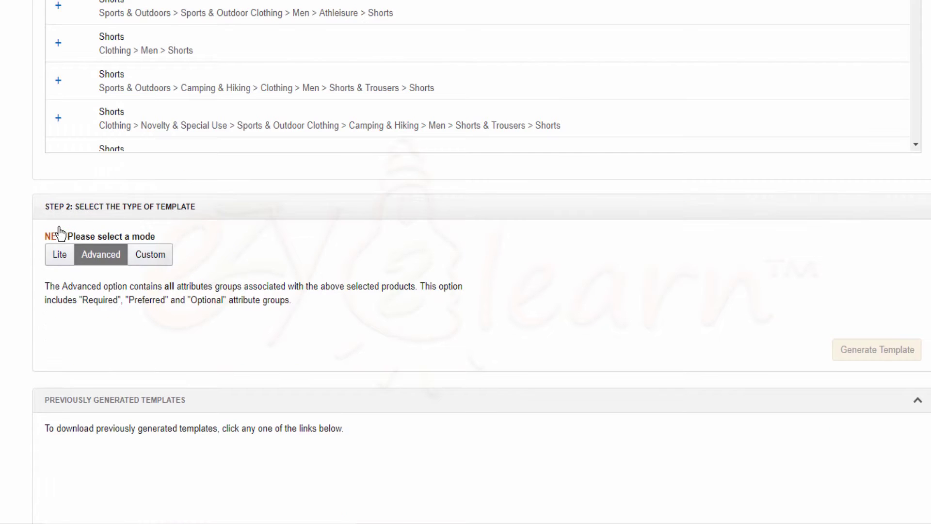
click(59, 43)
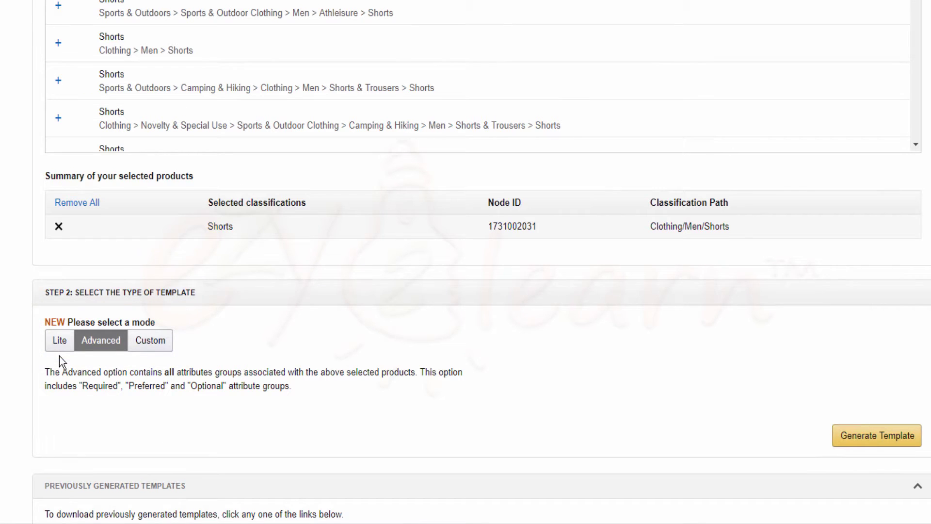
click(60, 340)
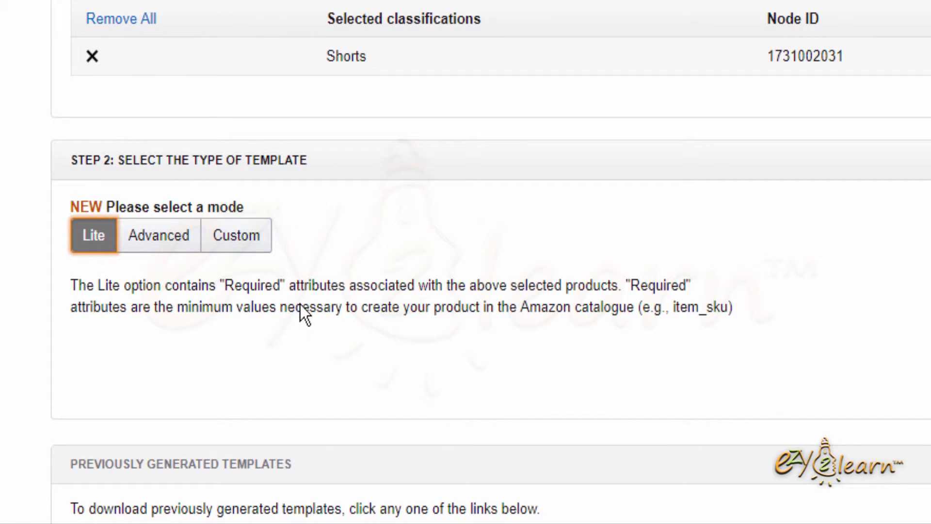
click(183, 253)
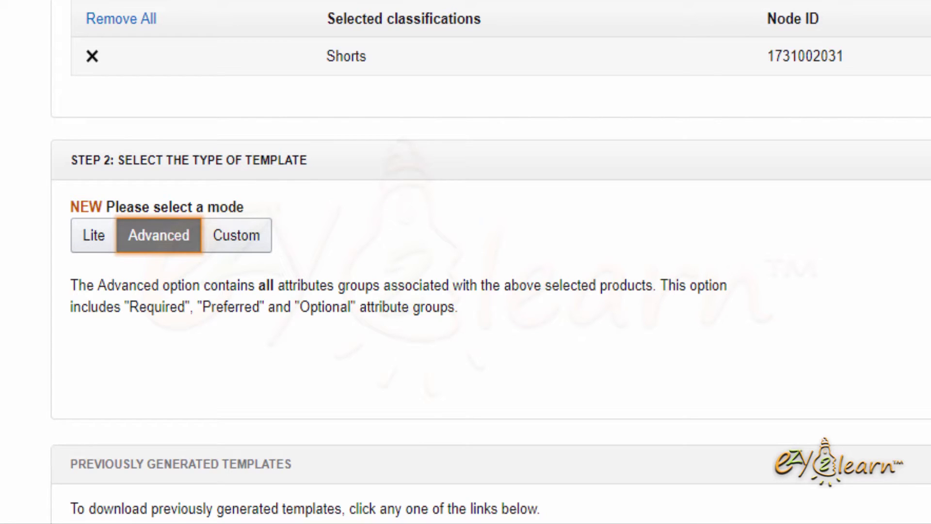
click(249, 240)
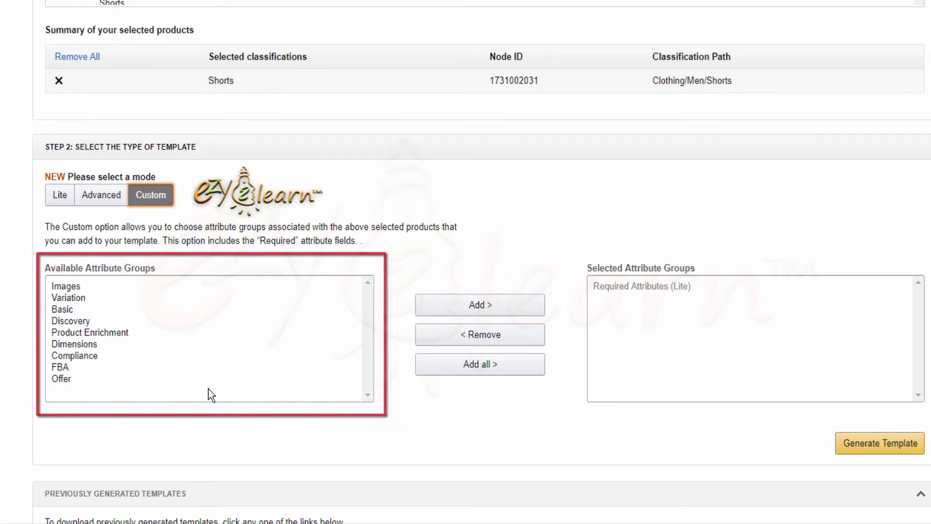
Add the Images, Basic and Variation attribute groups to the chosen groups.
click(66, 286)
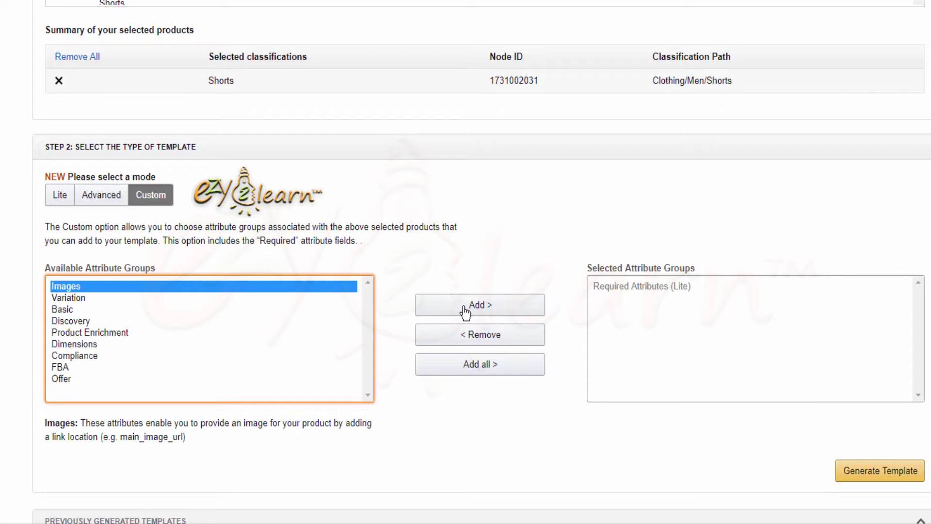
click(465, 311)
click(63, 298)
click(469, 304)
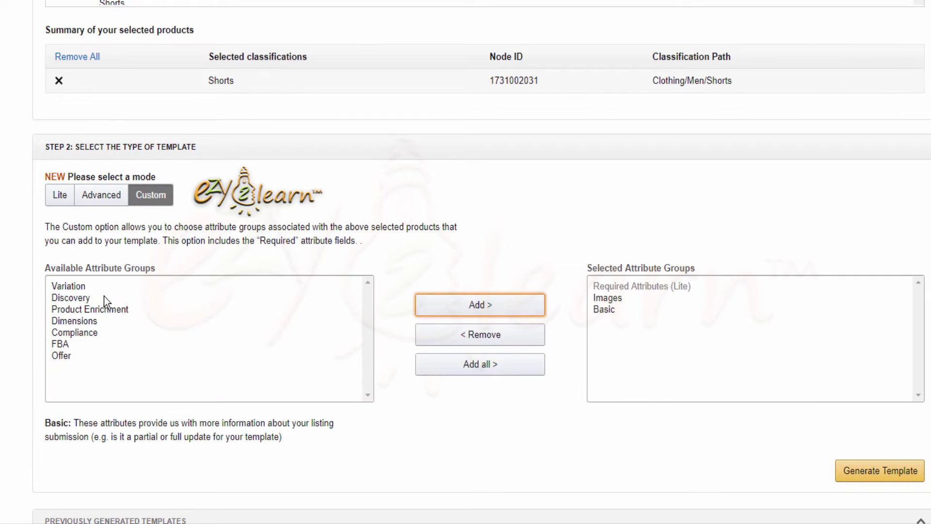
click(83, 287)
click(478, 305)
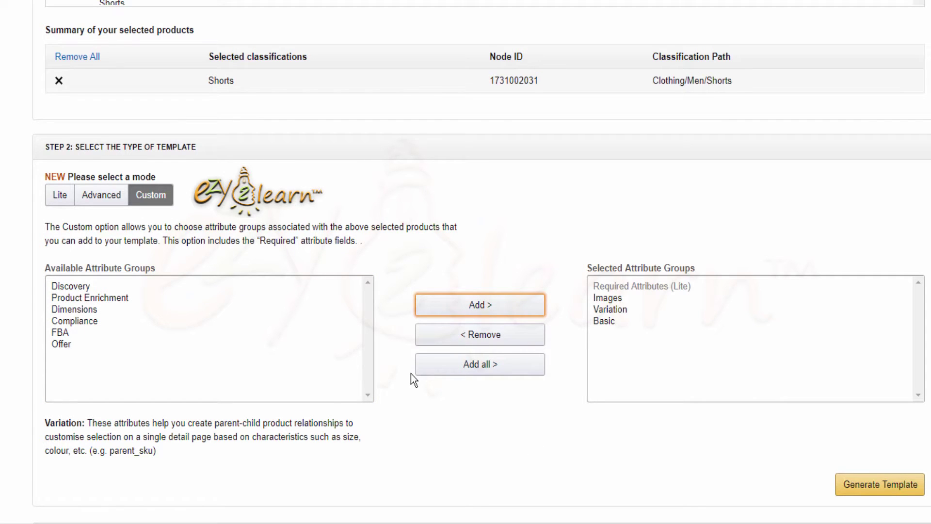
Remove Images, Variation and Basic again and return the template to Advanced mode.
click(607, 297)
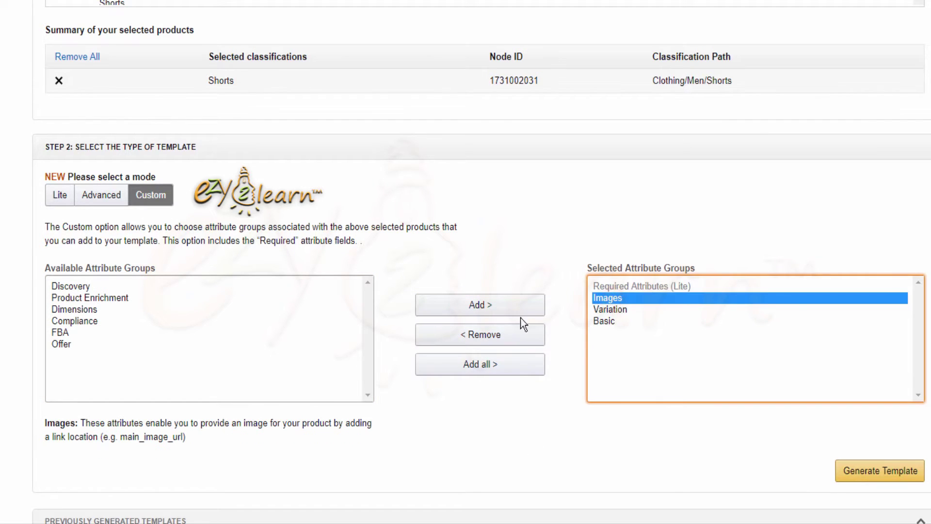
click(499, 334)
click(616, 299)
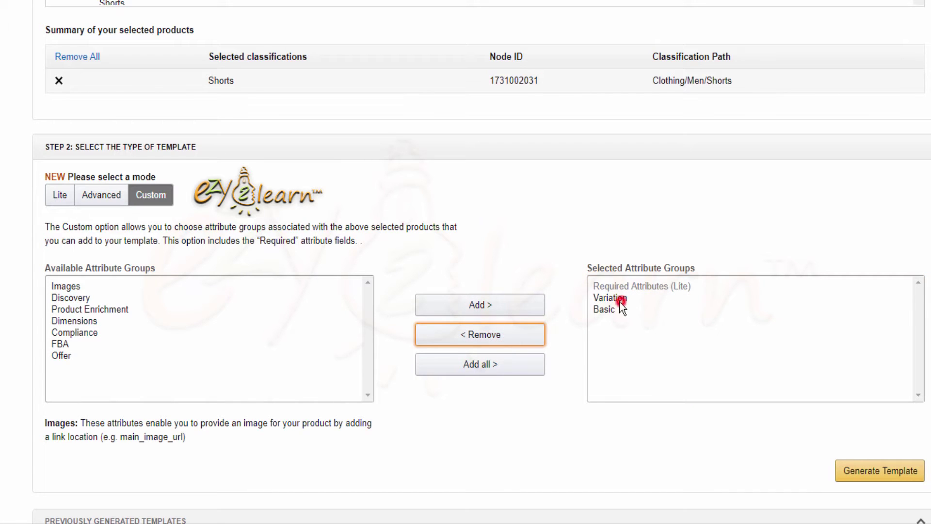
click(494, 334)
click(604, 299)
click(482, 340)
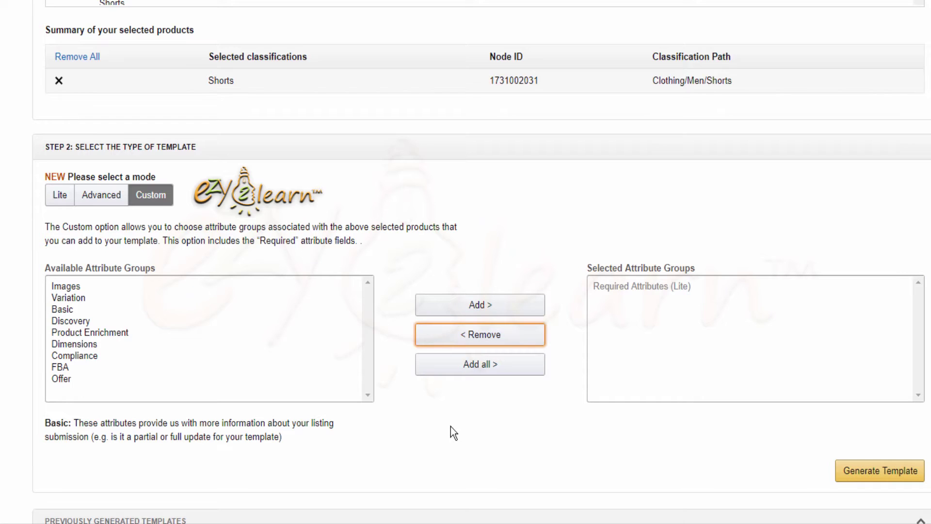
click(89, 203)
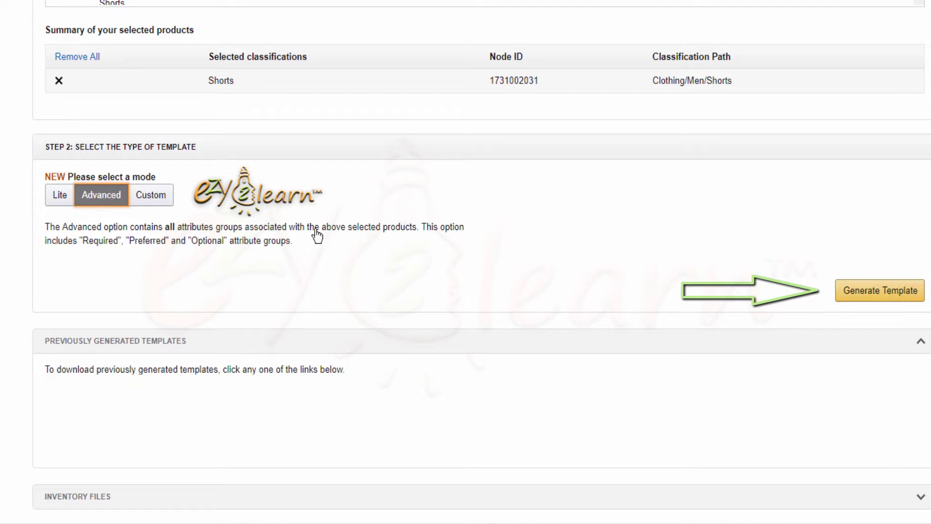
Generate the Advanced inventory template for Shorts.
click(921, 297)
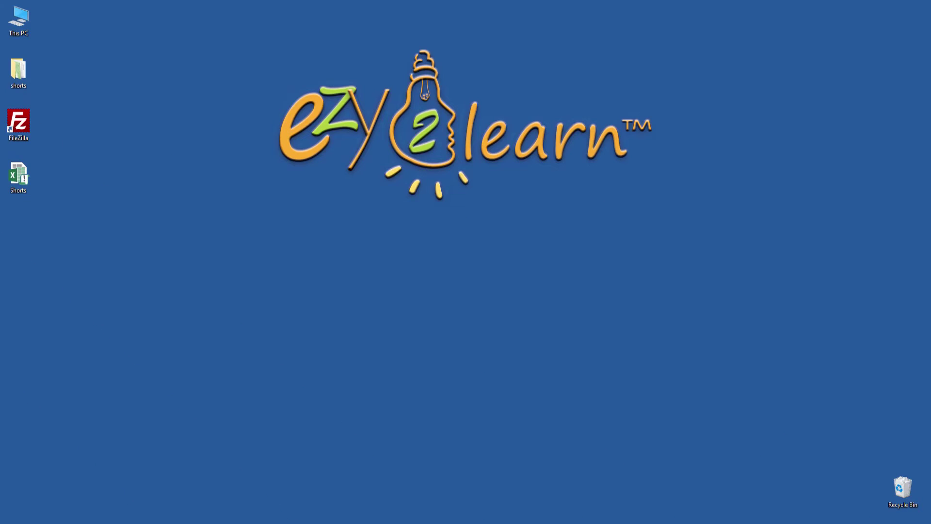
Open the Shorts workbook from its desktop icon.
click(18, 192)
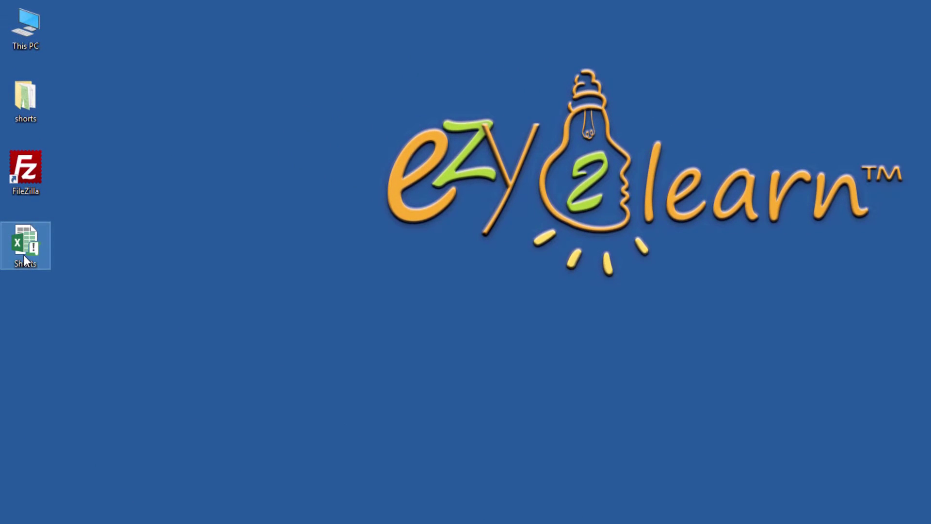
double_click(24, 255)
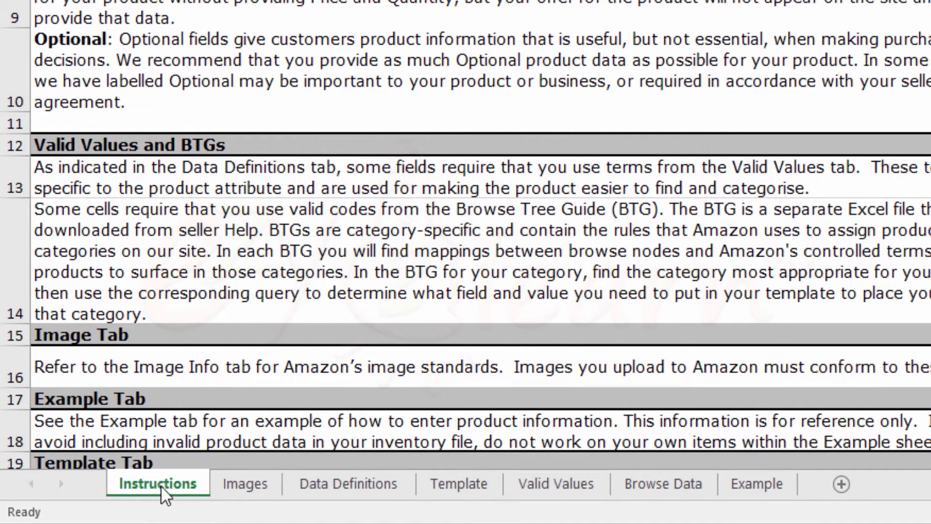
Look over the Instructions and Images sheets, ending on the Data Definitions sheet.
scroll(466, 234, down, 6)
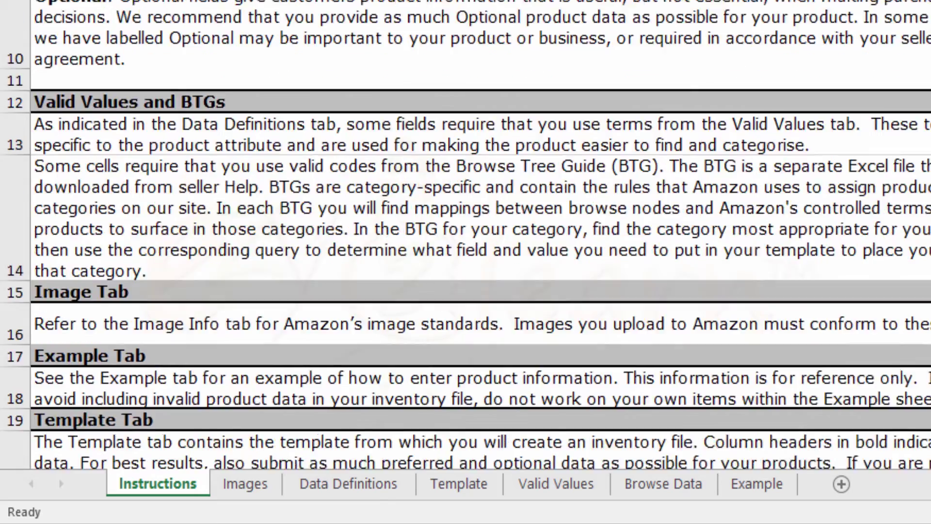
scroll(465, 235, down, 2)
scroll(466, 235, up, 8)
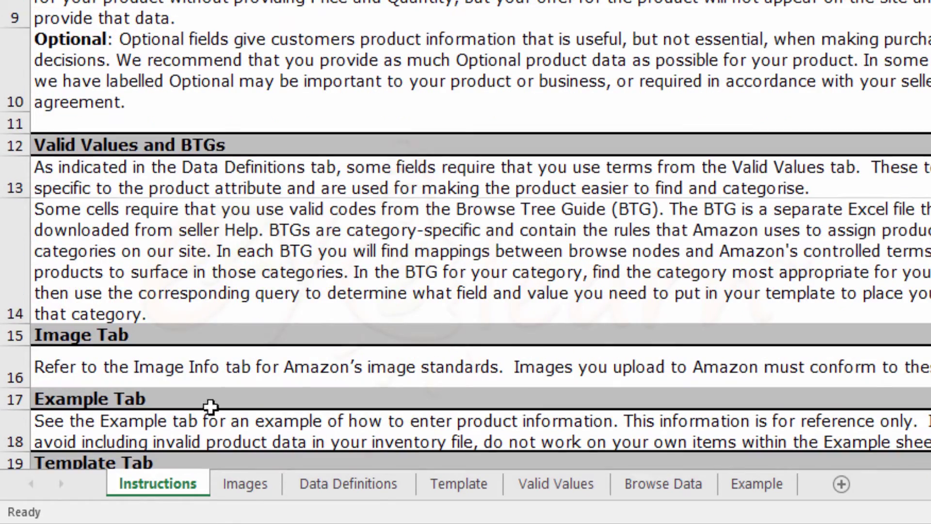
click(243, 484)
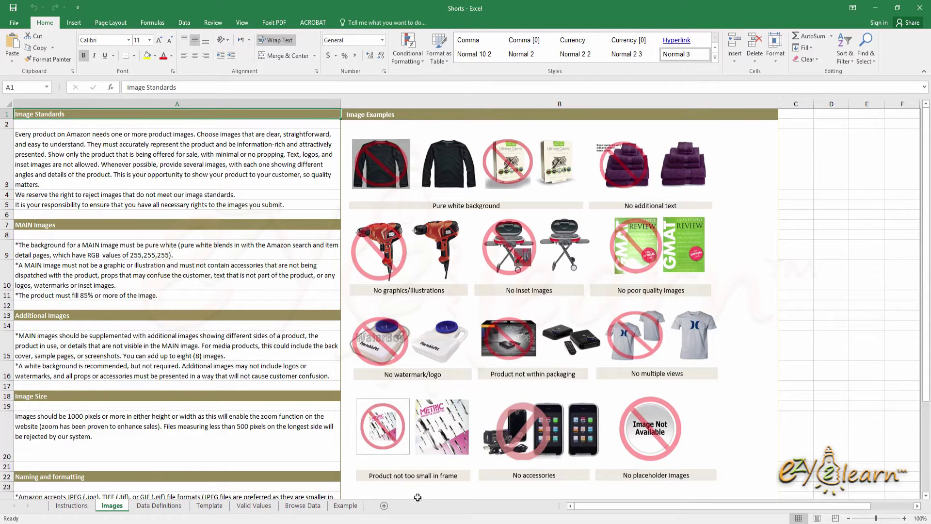
click(157, 508)
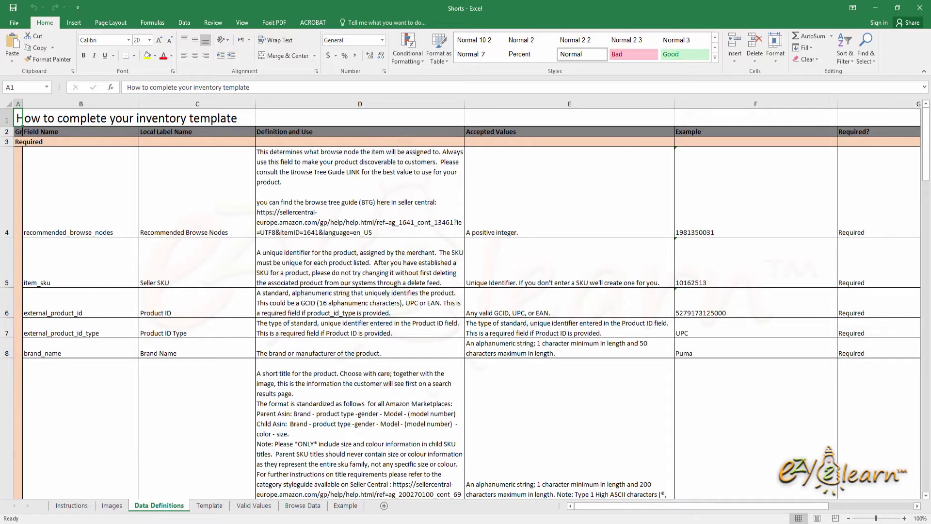
click(209, 506)
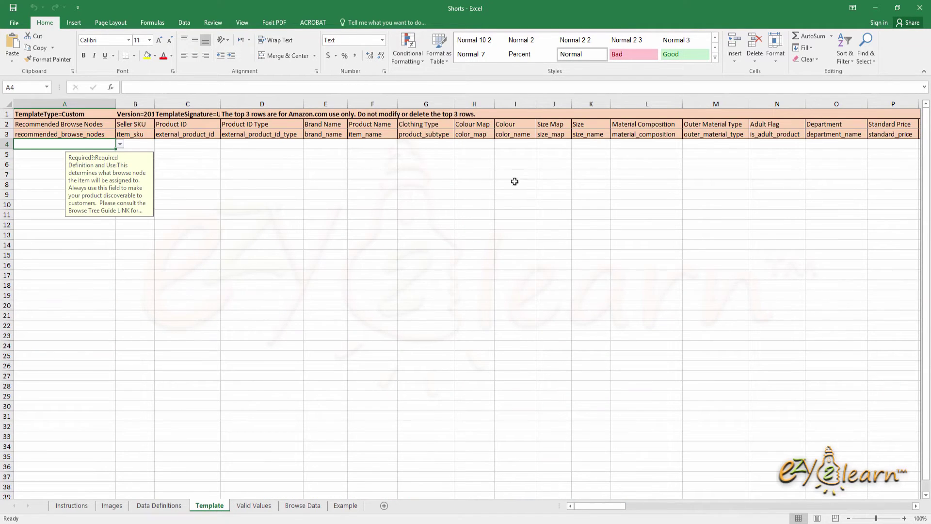
mouse_move(608, 508)
mouse_down()
mouse_move(901, 510)
mouse_move(595, 515)
mouse_up()
click(254, 506)
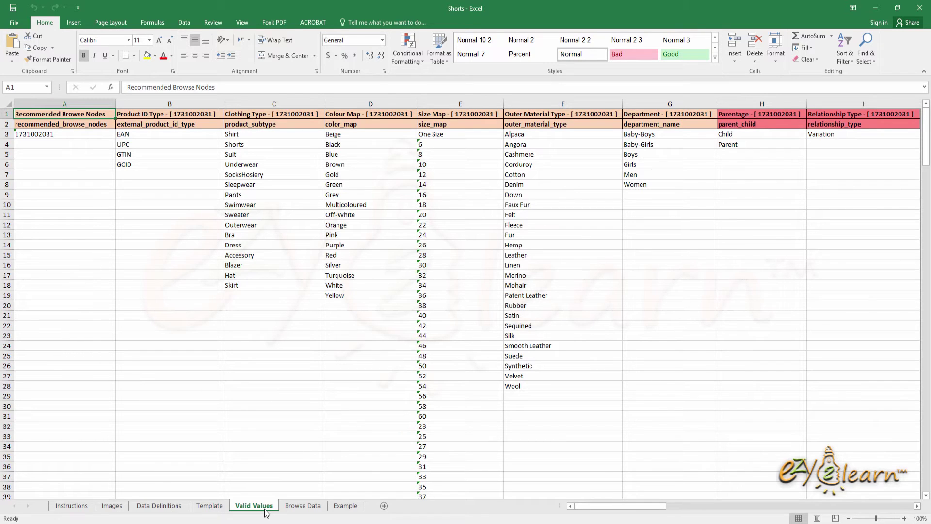
click(303, 506)
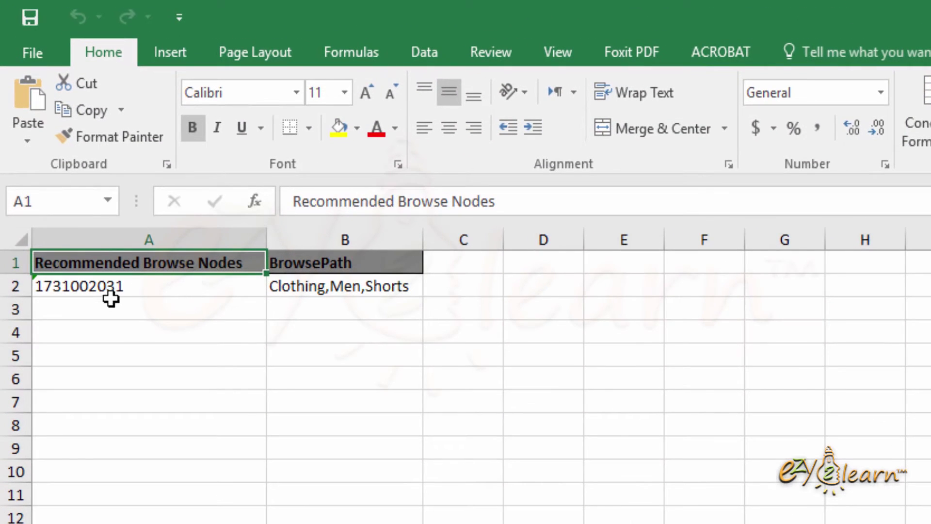
click(140, 286)
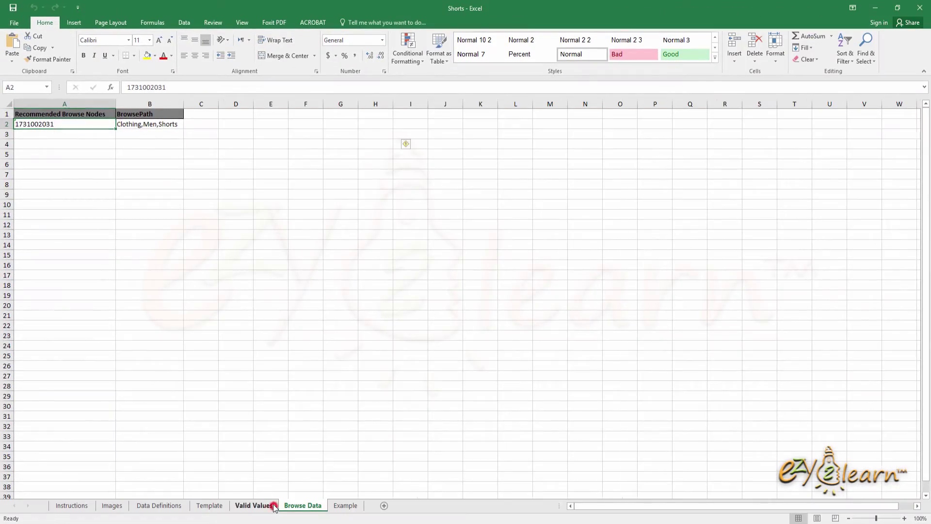
click(254, 506)
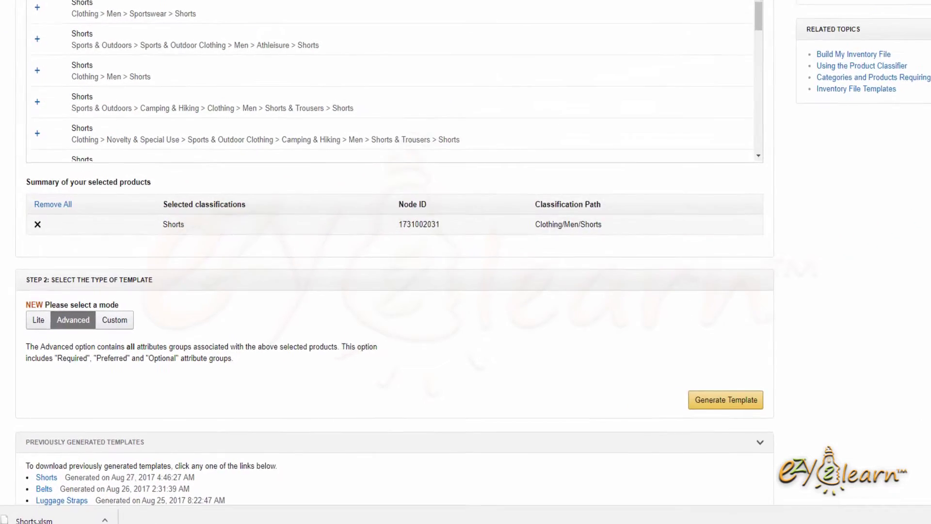
drag(440, 224, 396, 223)
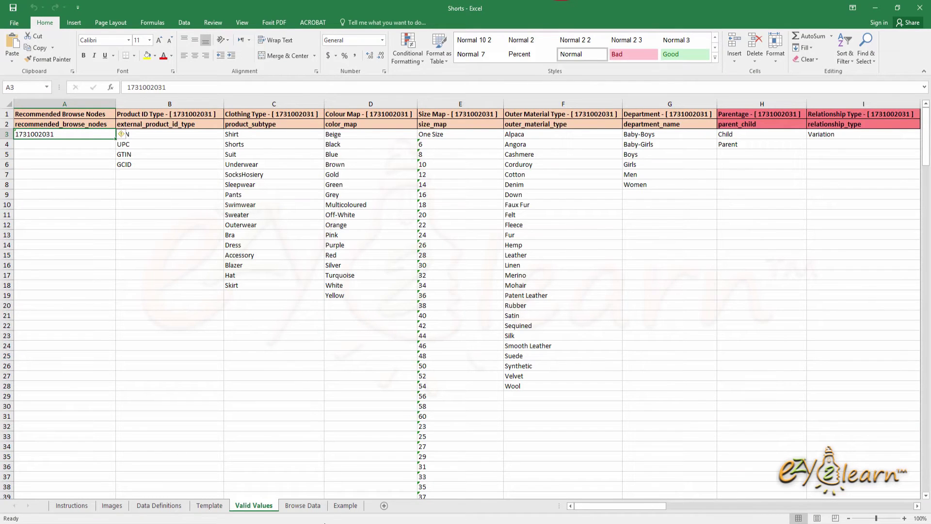
click(342, 507)
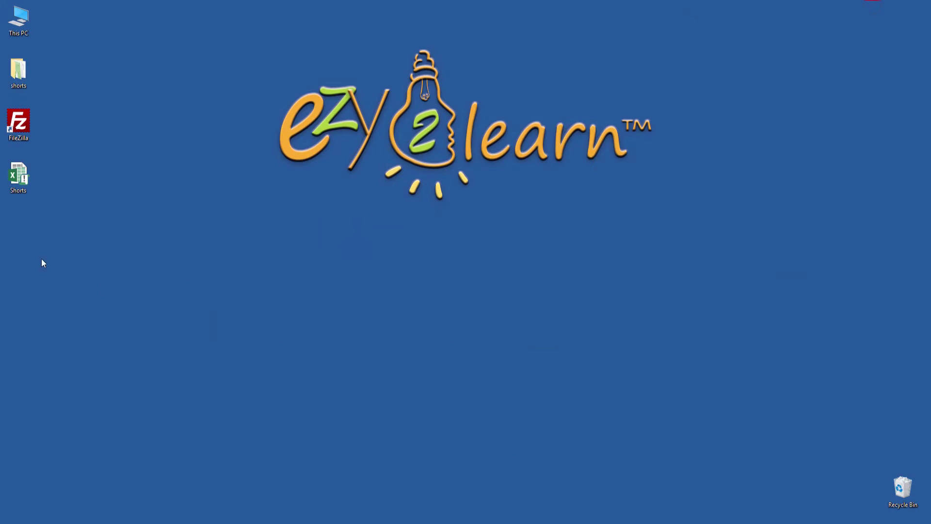
Open the shorts folder and look over its four shorts photos.
double_click(15, 65)
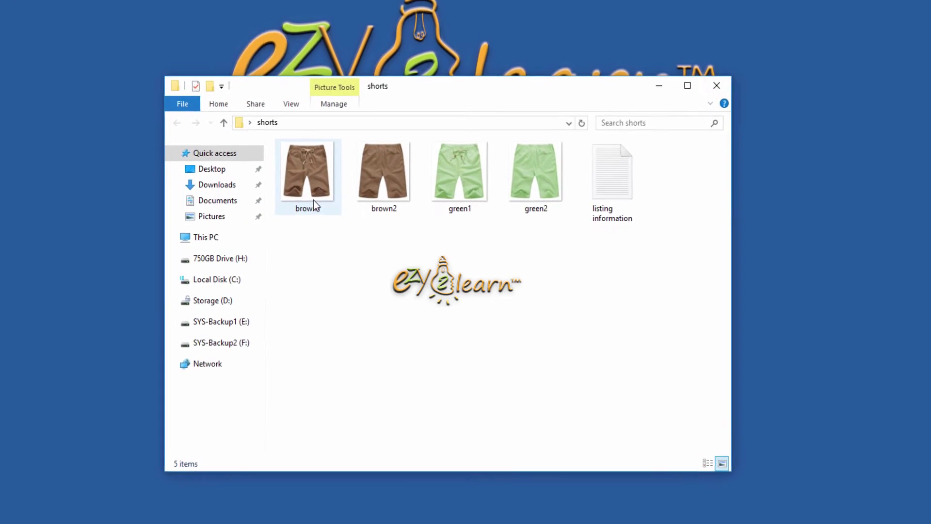
drag(292, 219, 574, 156)
click(374, 287)
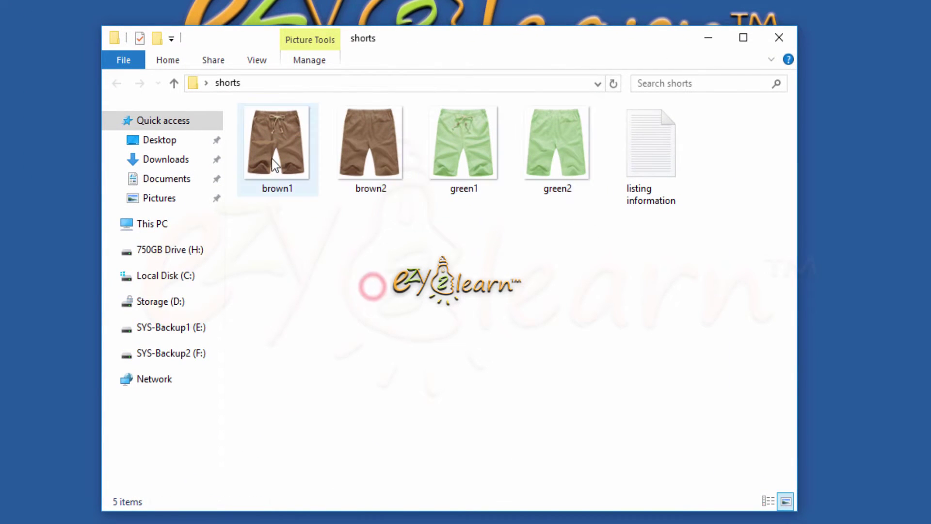
Preview photos brown1, brown2, green1 and green2, then open the listing information text file.
double_click(274, 156)
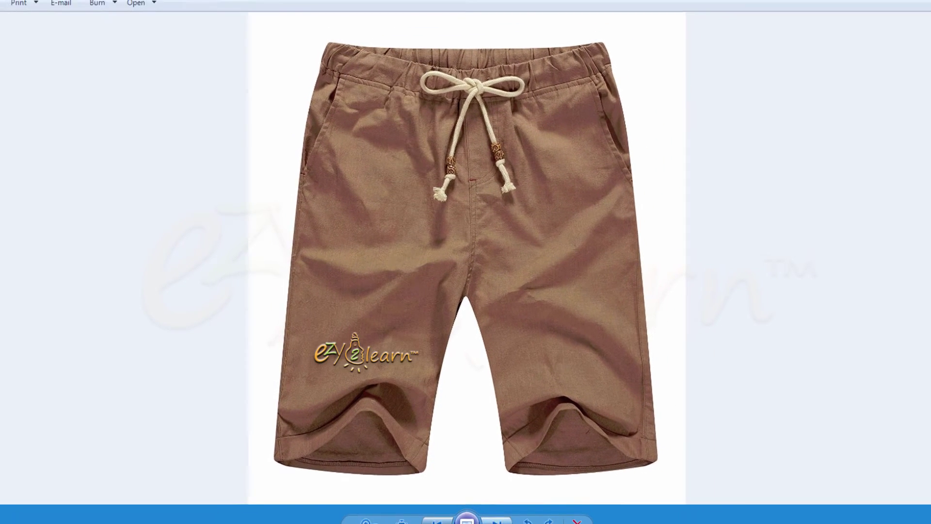
click(490, 508)
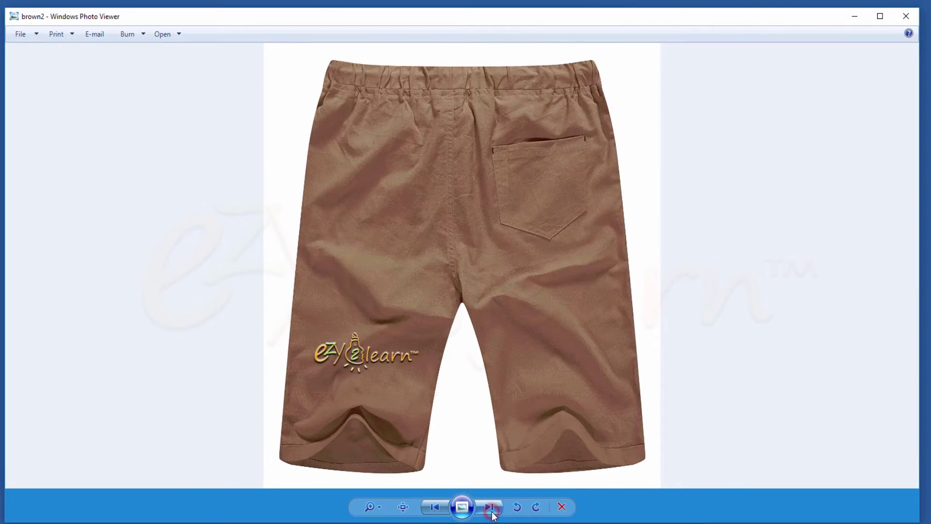
click(491, 507)
click(491, 508)
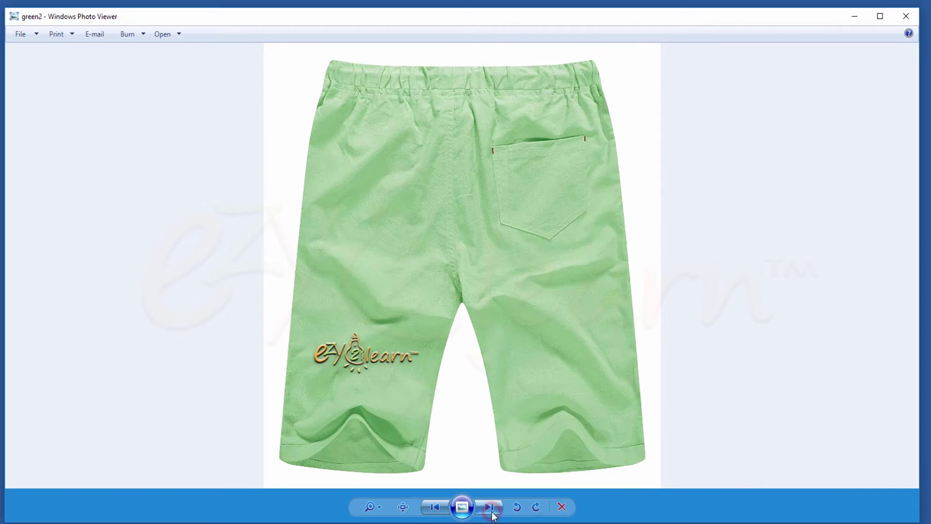
click(899, 20)
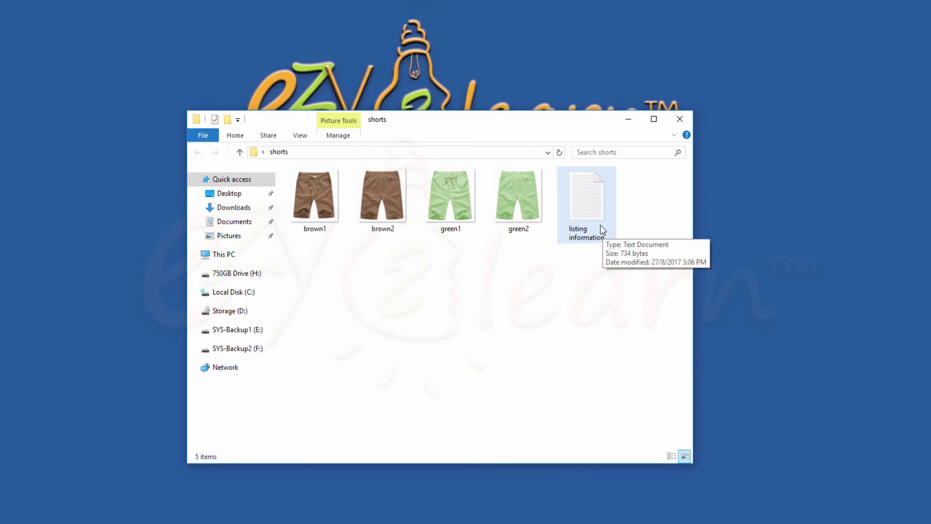
click(601, 222)
double_click(600, 222)
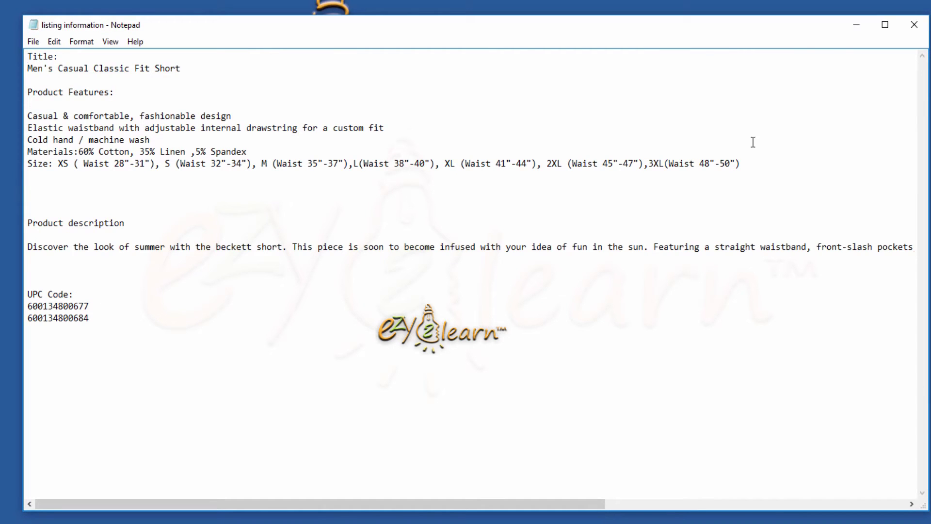
Minimise the Notepad listing notes and the shorts folder window.
click(854, 30)
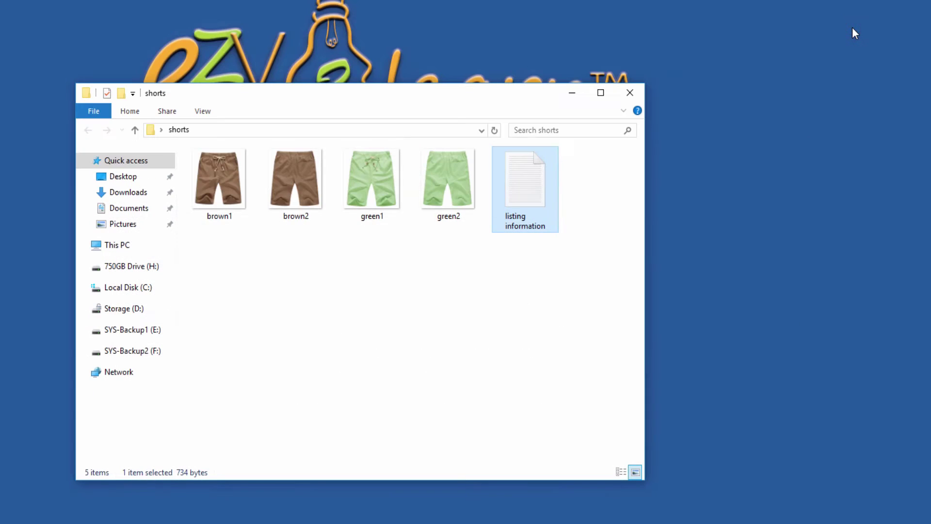
click(573, 93)
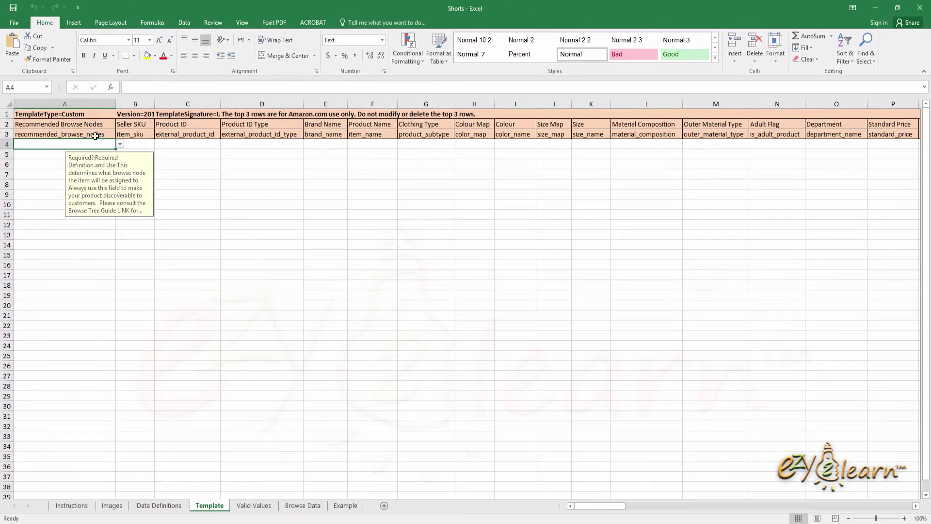
click(254, 504)
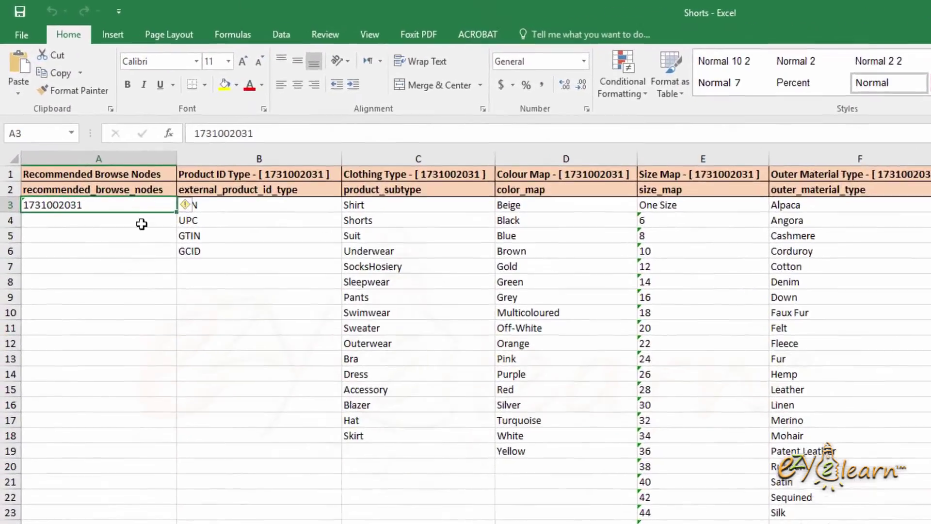
right_click(105, 206)
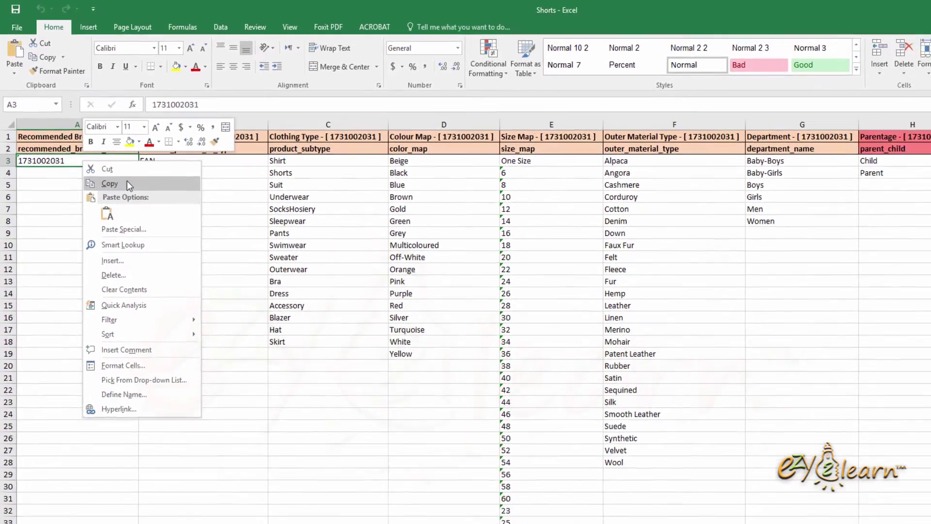
click(148, 254)
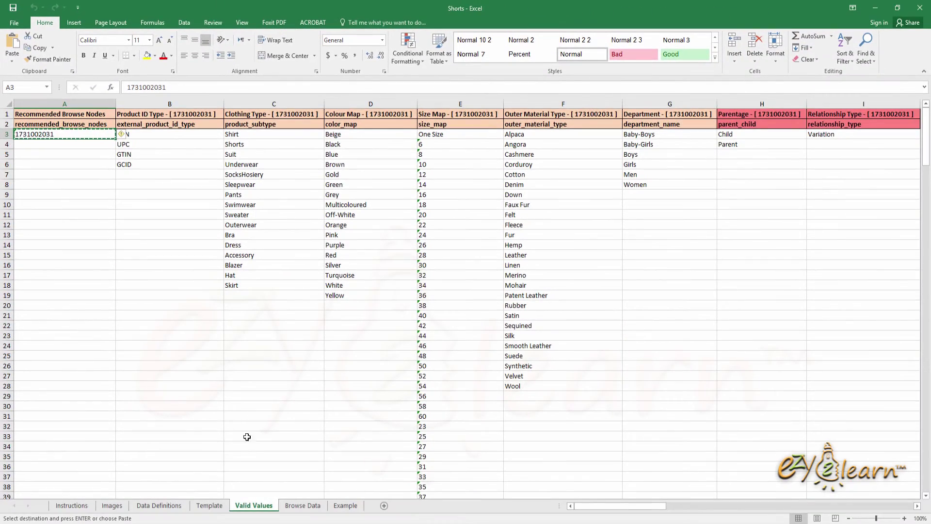
click(210, 505)
right_click(90, 142)
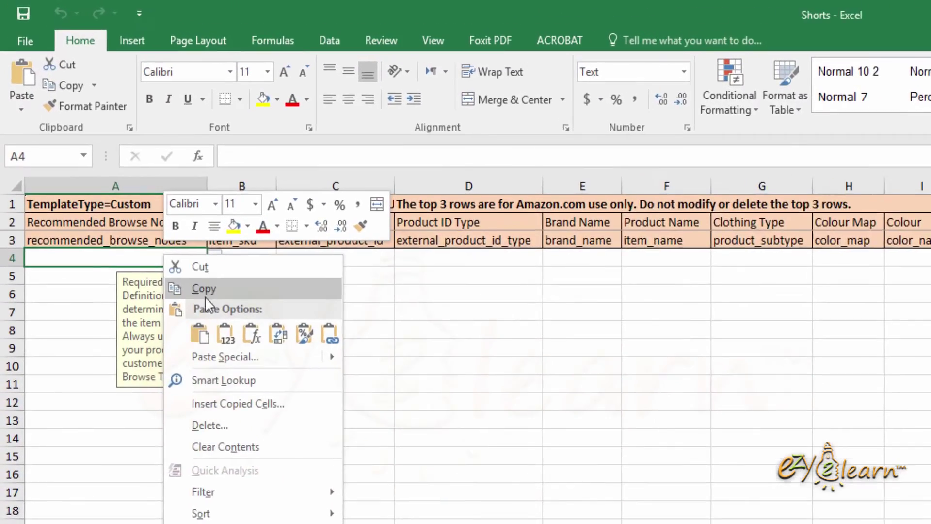
click(155, 259)
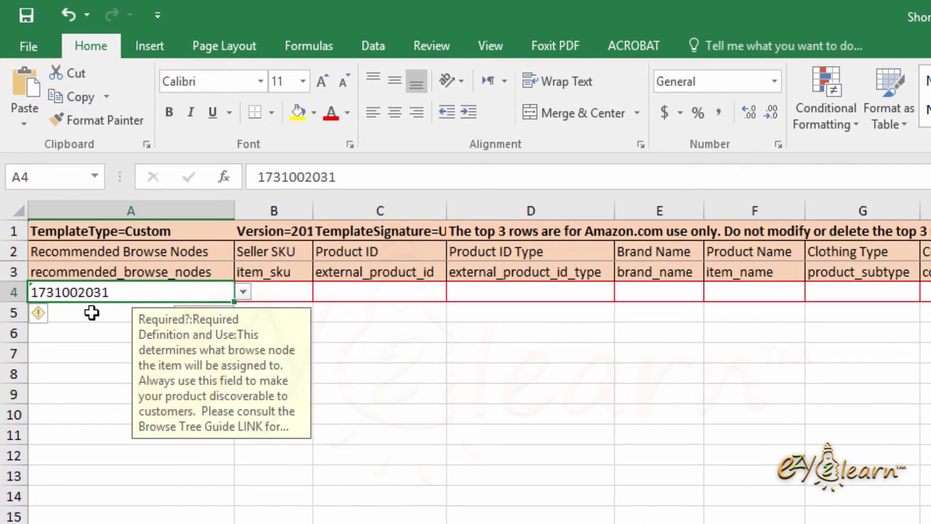
click(275, 289)
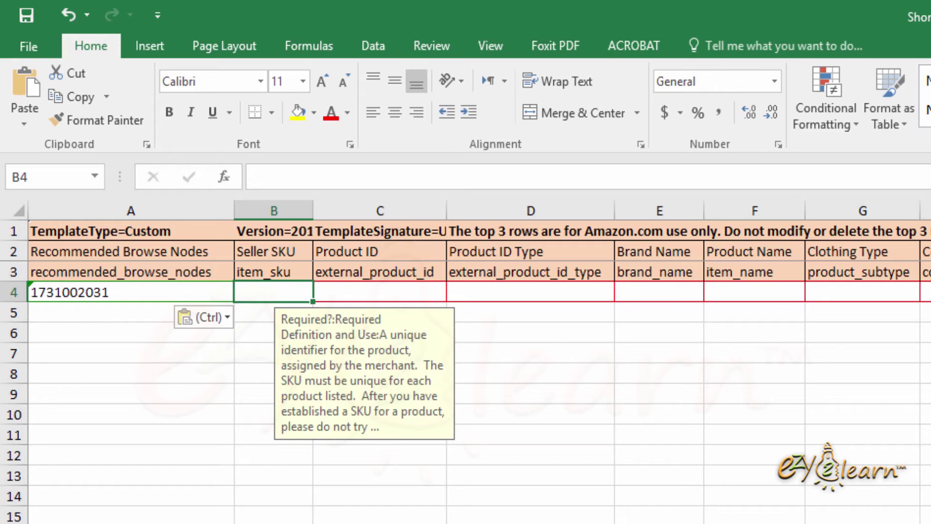
Enter Seller SKU SS5KV in B4 and Brand Name SS5KVM in E4.
text(SS5K)
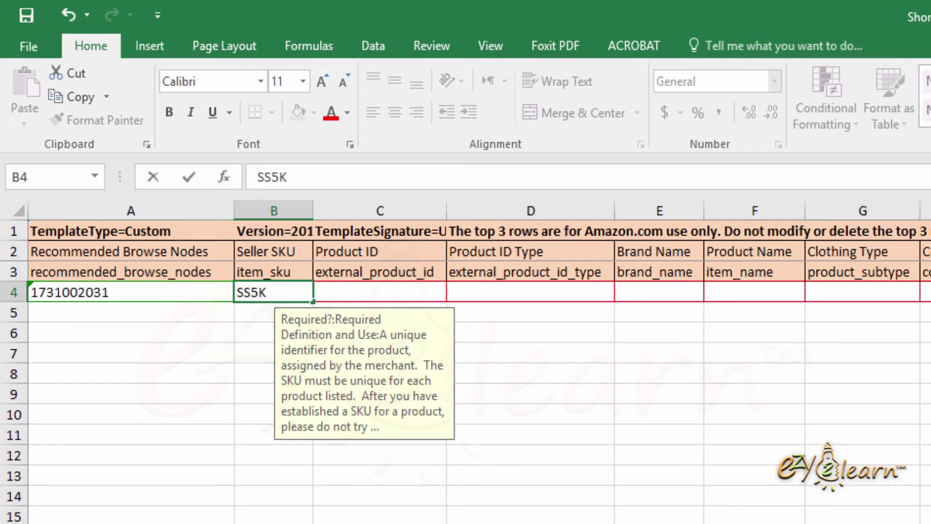
text(V)
click(394, 292)
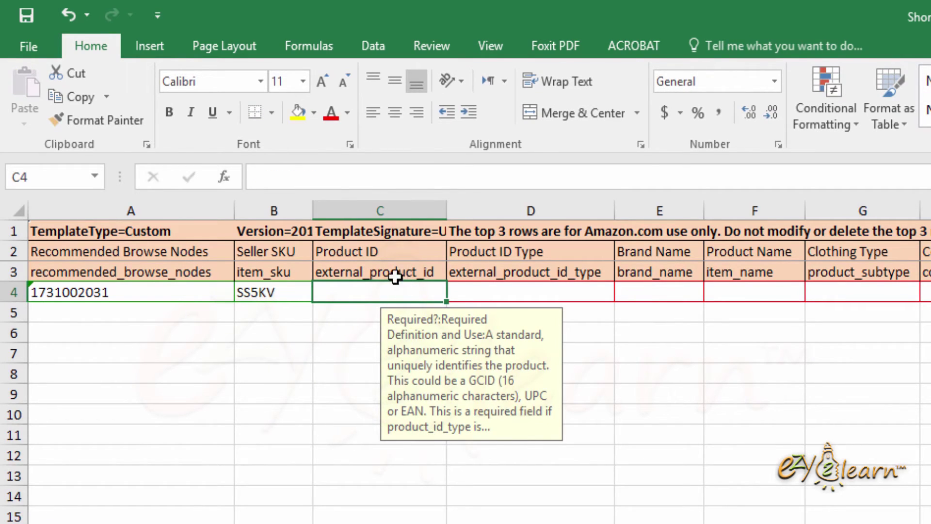
click(516, 289)
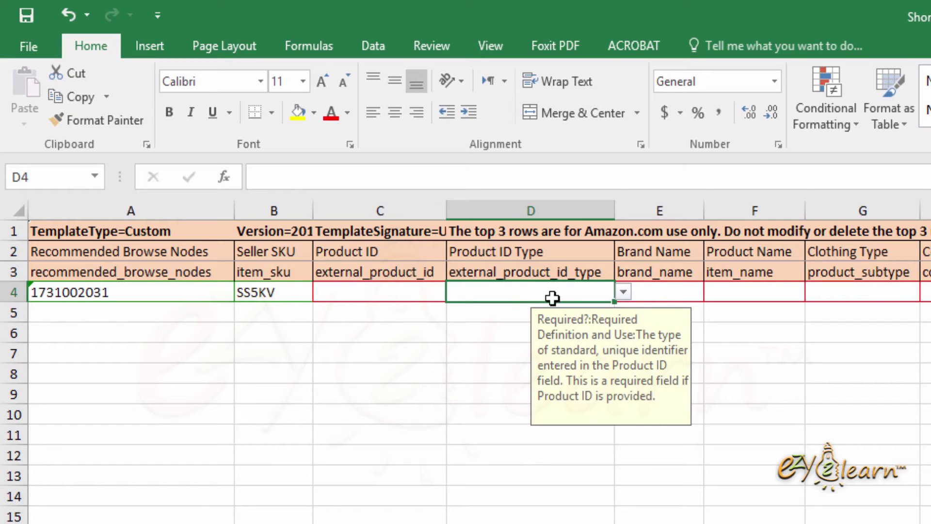
click(656, 297)
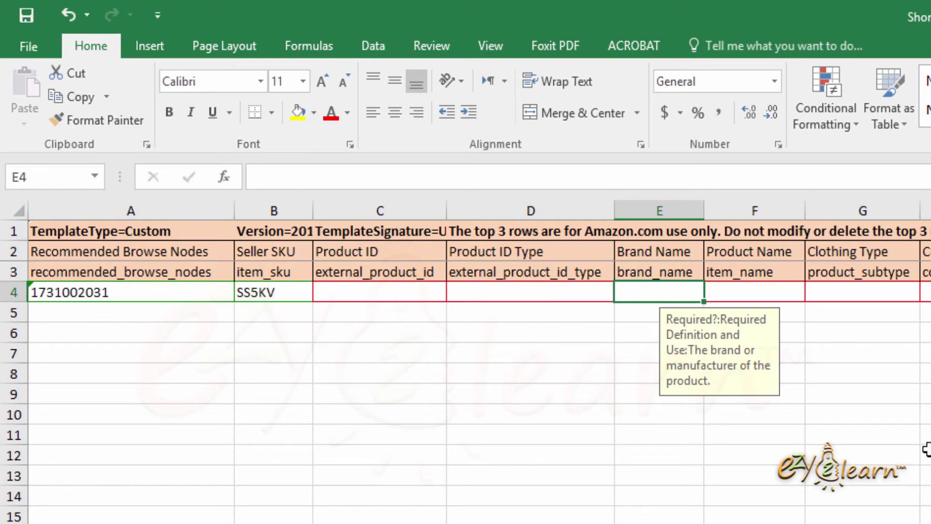
text(SS)
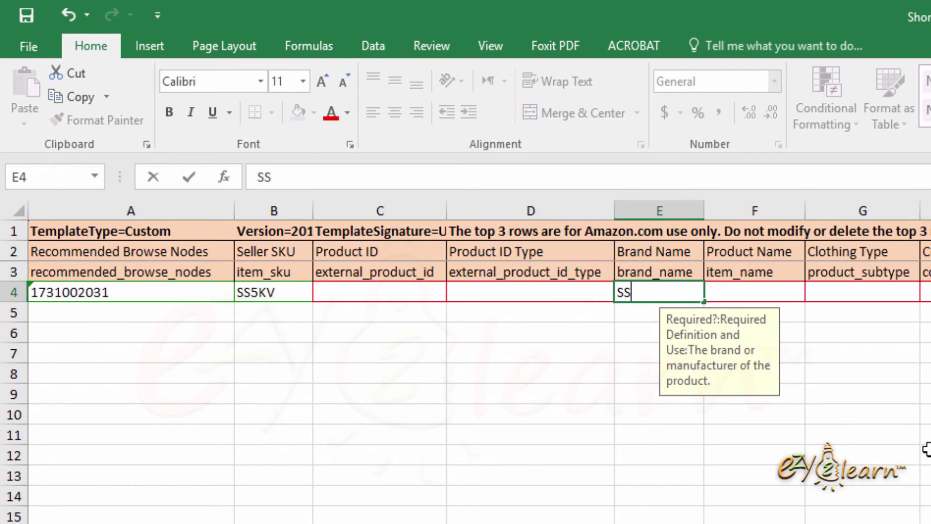
text(5KVM)
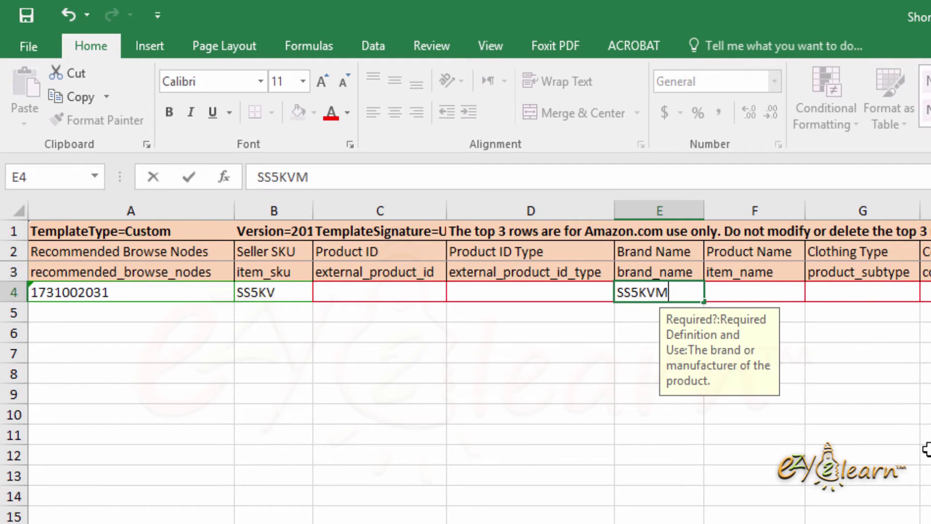
click(757, 293)
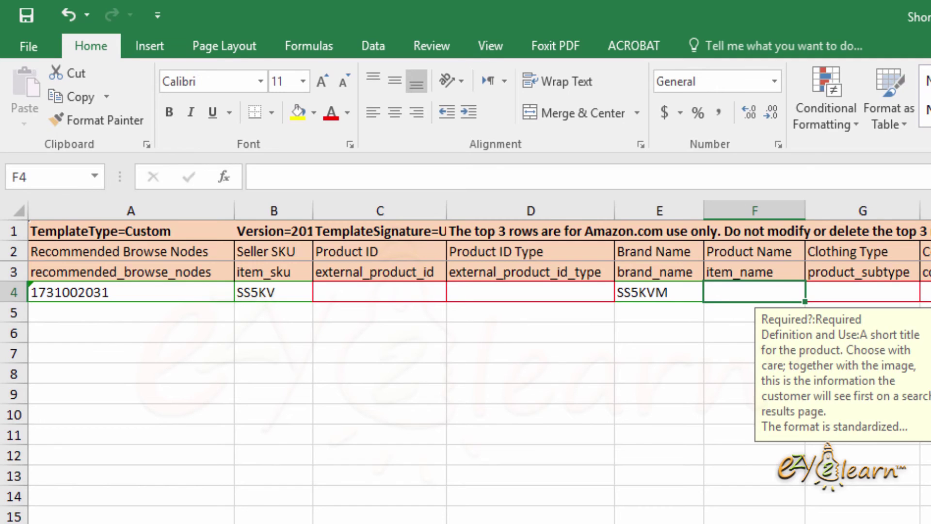
key(alt+Tab)
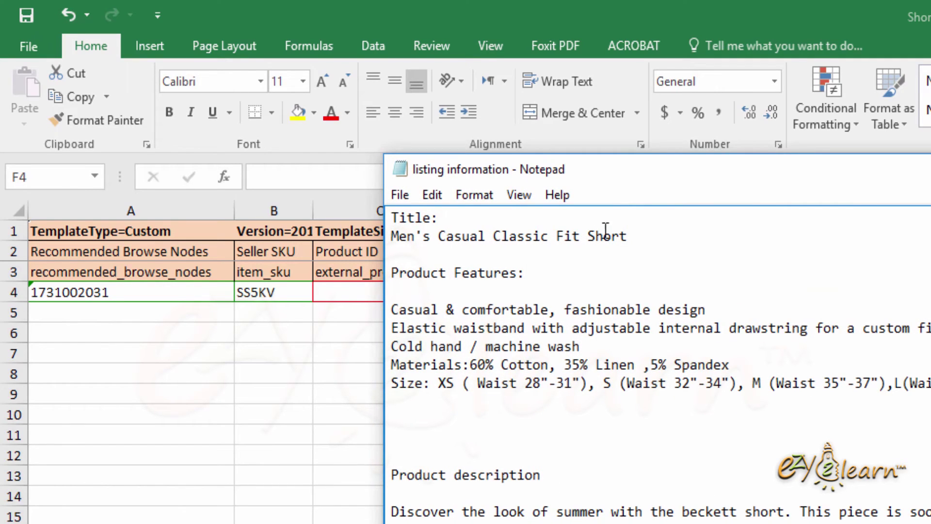
Paste the title Men's Casual Classic Fit Short from Notepad into F4 as plain text.
drag(628, 236, 395, 236)
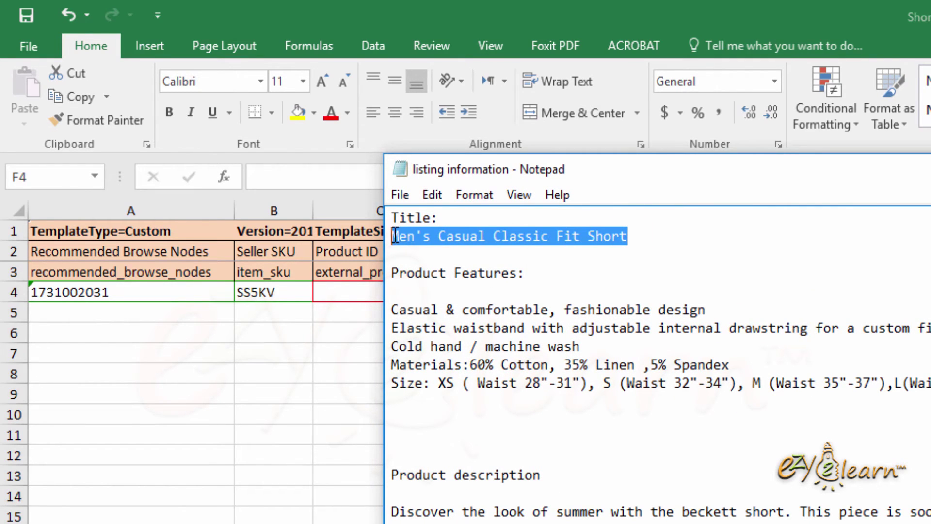
right_click(399, 236)
click(455, 298)
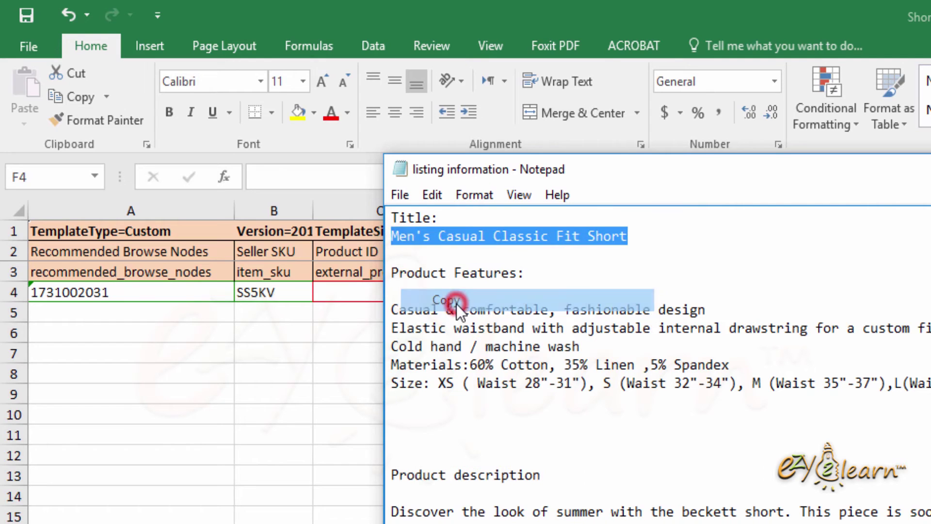
key(alt+Tab)
click(776, 292)
right_click(776, 292)
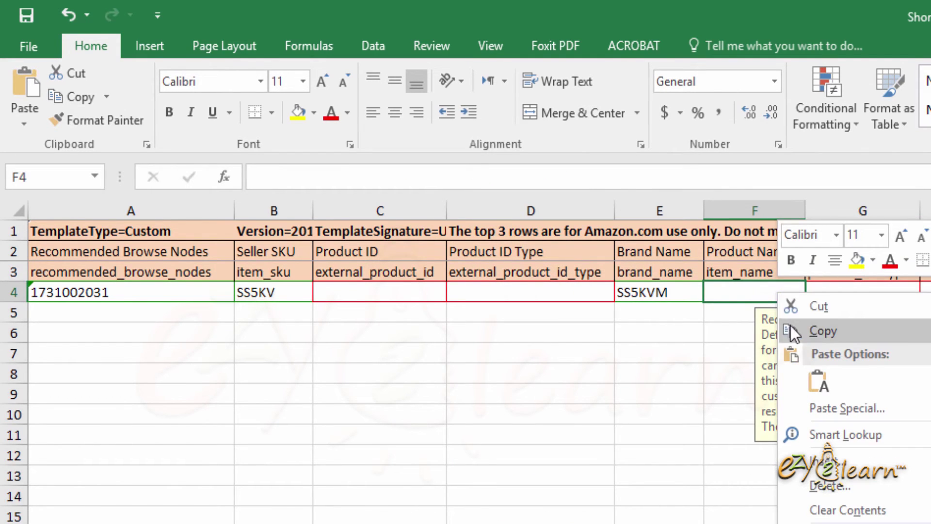
click(824, 386)
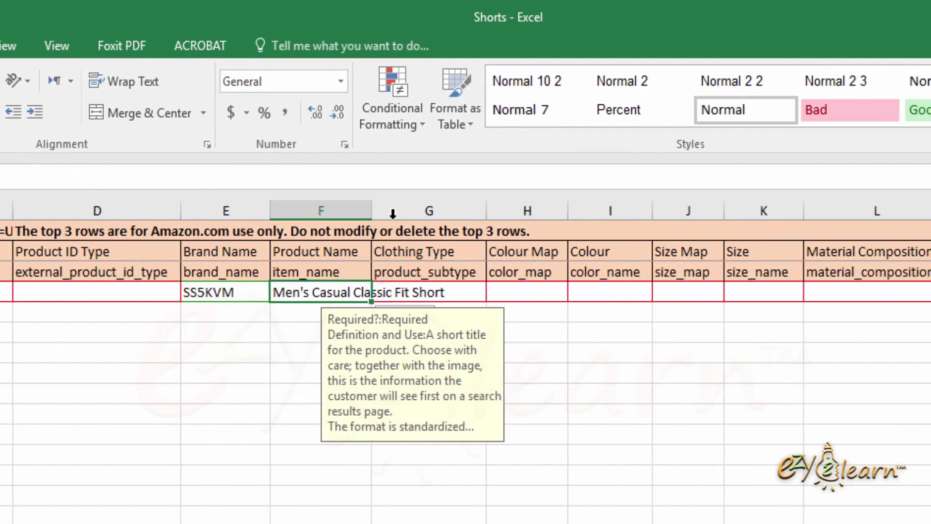
Widen column F so the product title fits.
click(235, 401)
drag(290, 212, 373, 220)
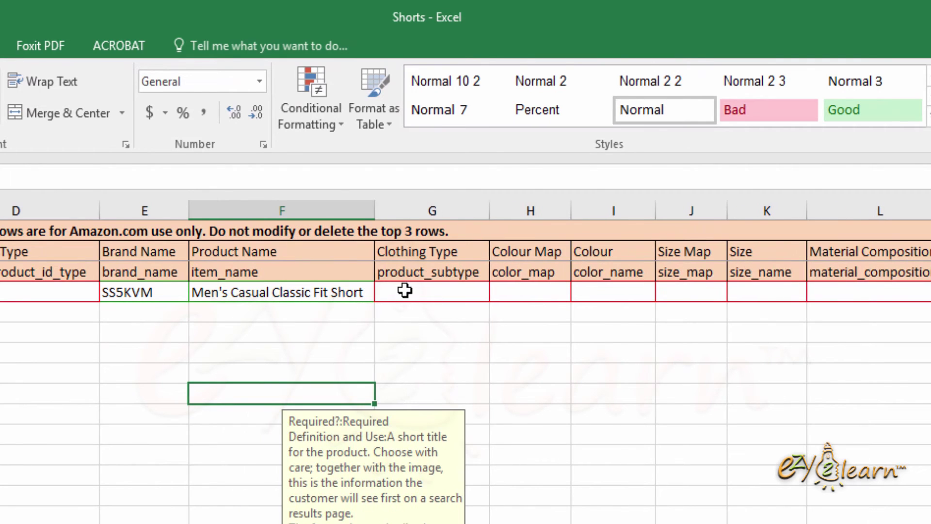
click(445, 275)
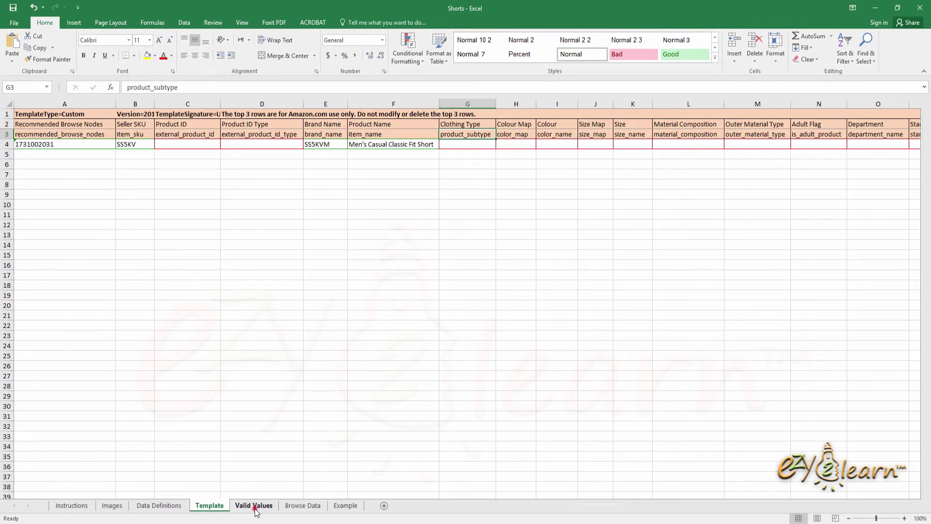
Copy Shorts from the Valid Values sheet into Clothing Type cell G4.
click(254, 506)
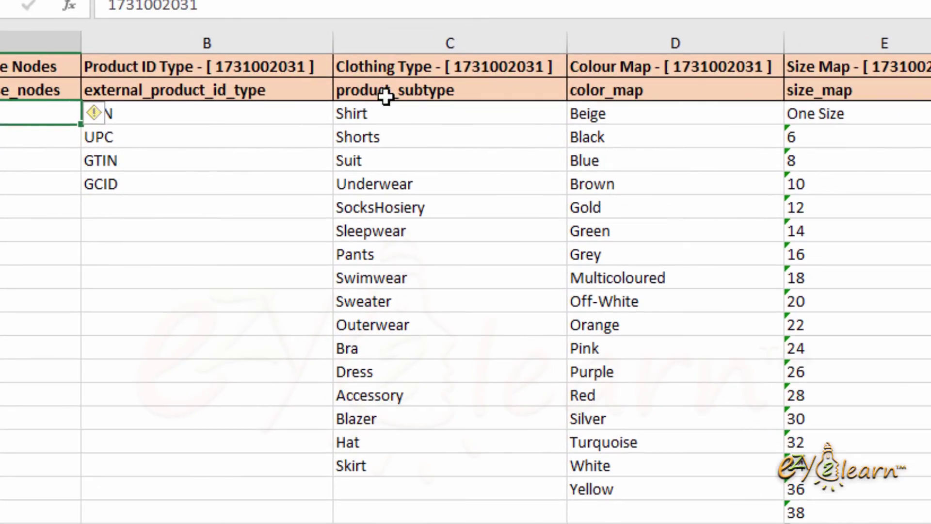
click(398, 136)
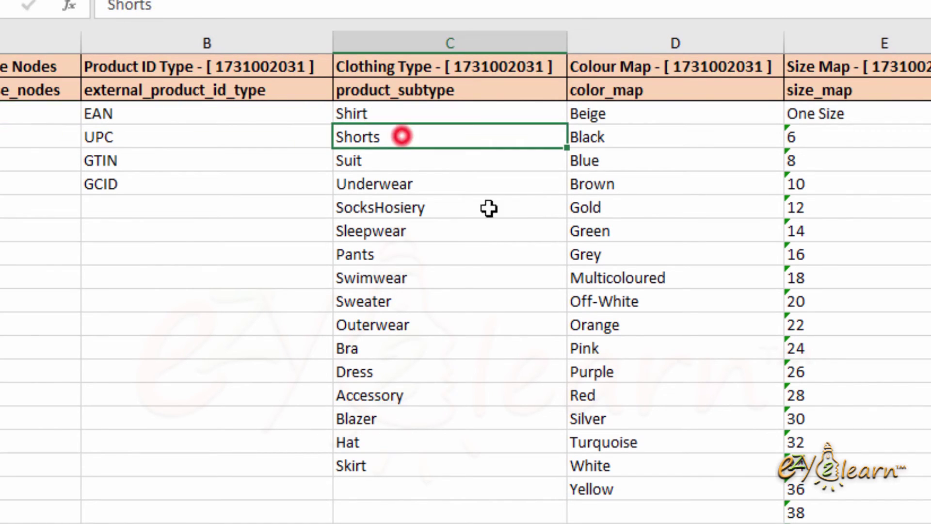
right_click(490, 138)
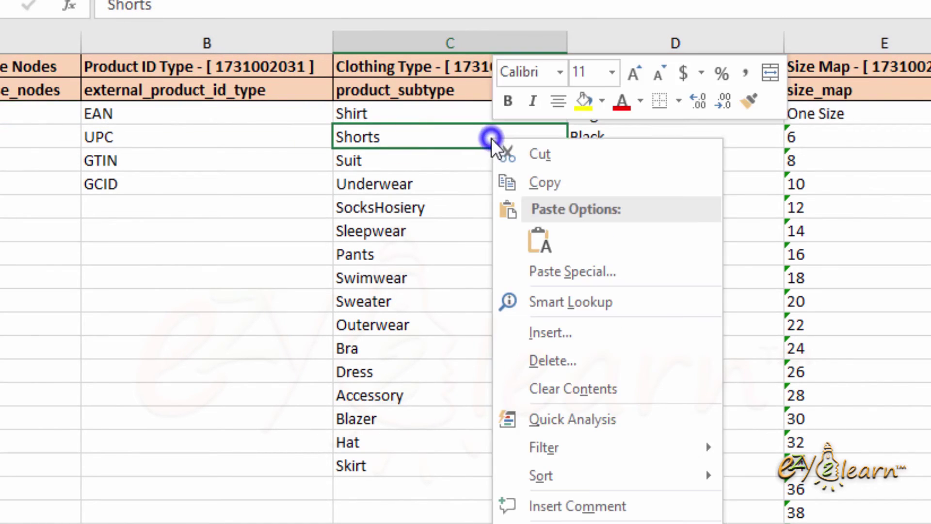
click(544, 182)
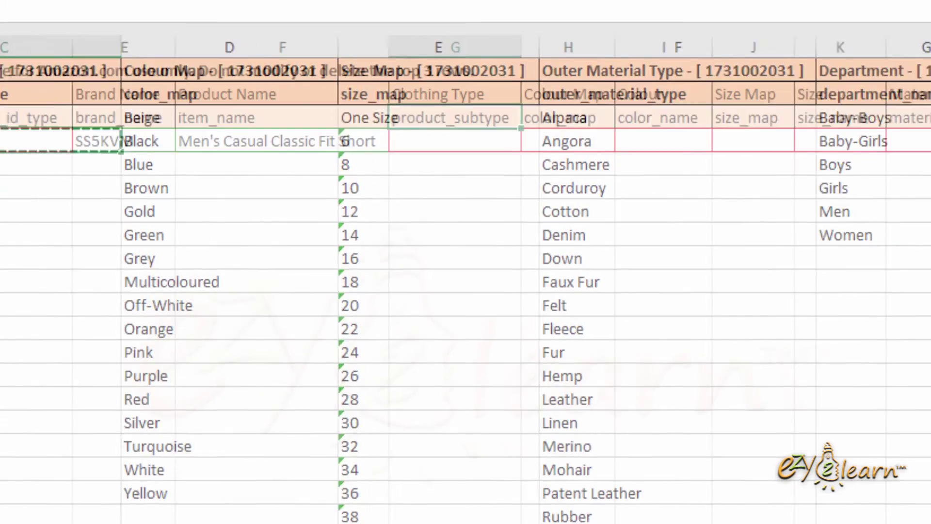
click(351, 142)
right_click(351, 142)
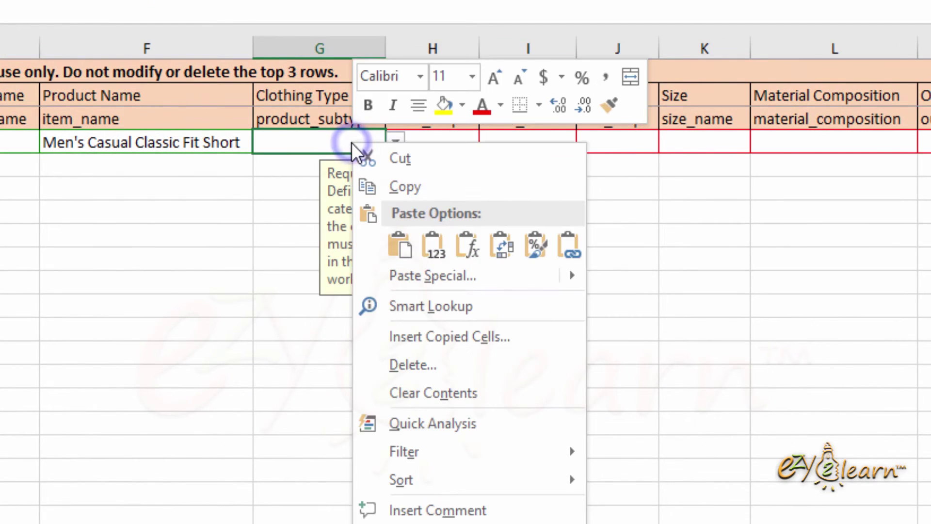
click(400, 254)
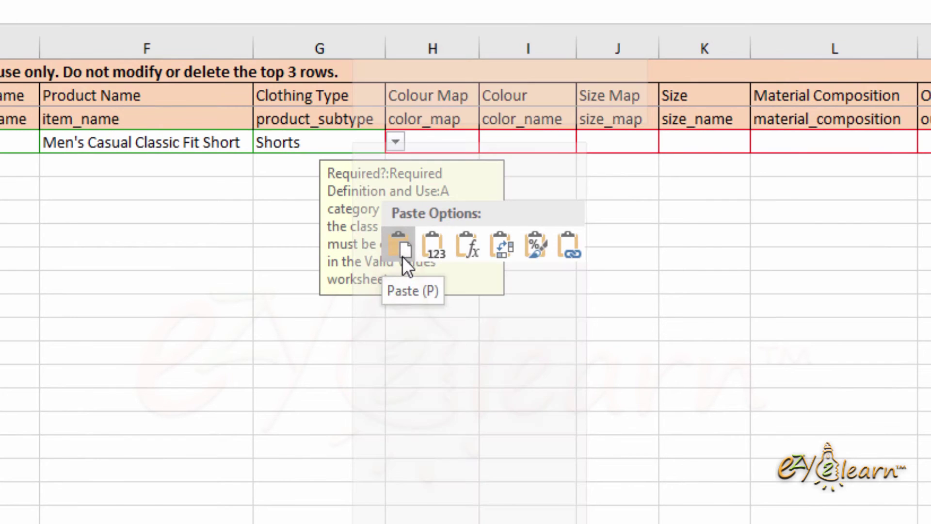
click(493, 142)
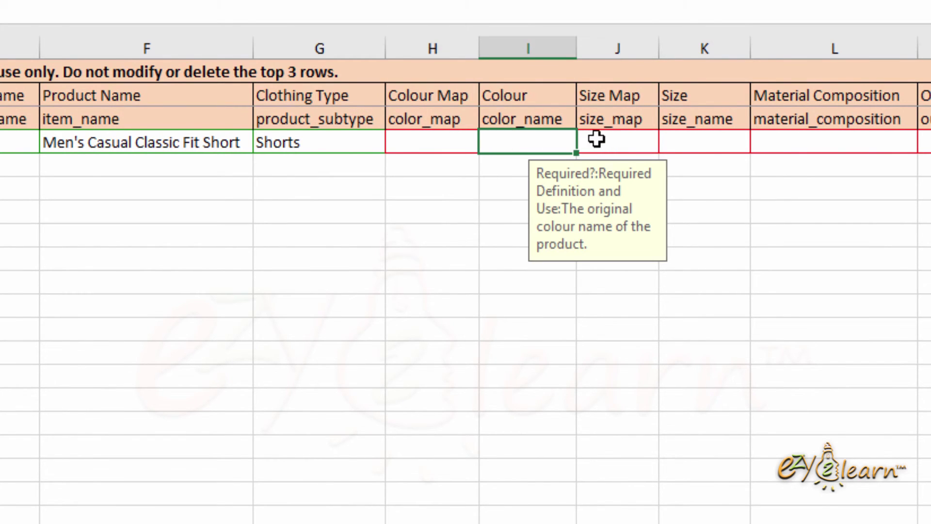
Skip the colour and size cells H4–K4 and select Material Composition cell L4.
drag(723, 138, 428, 96)
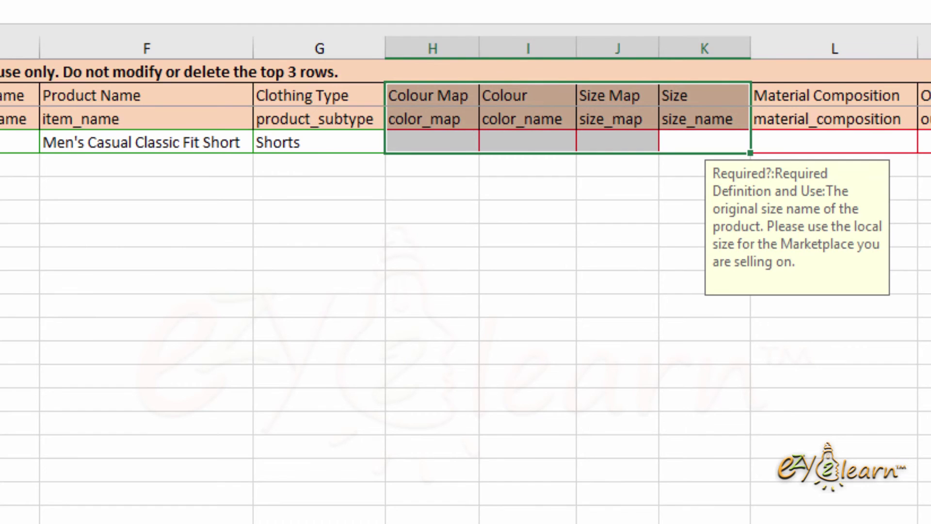
scroll(465, 291, right, 5)
click(184, 138)
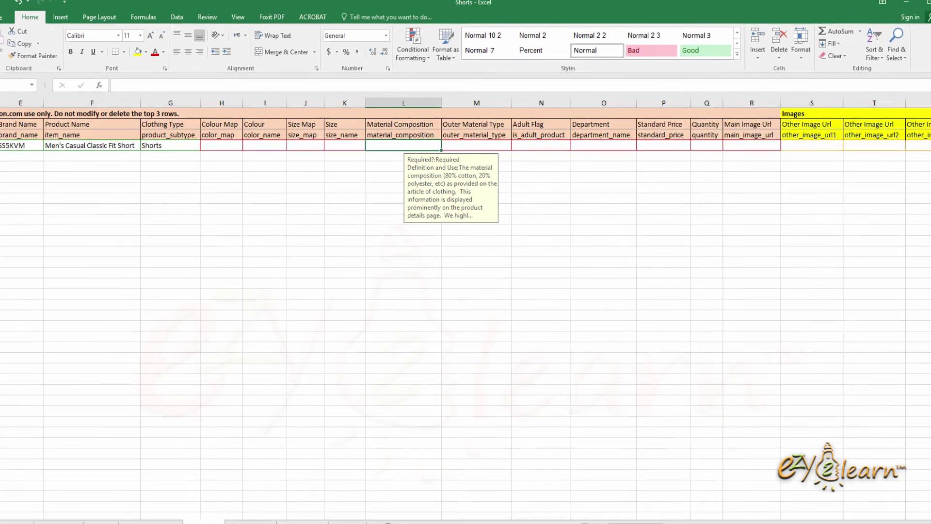
Copy the materials text 60% Cotton, 35% Linen ,5% Spandex from the Notepad notes.
click(384, 521)
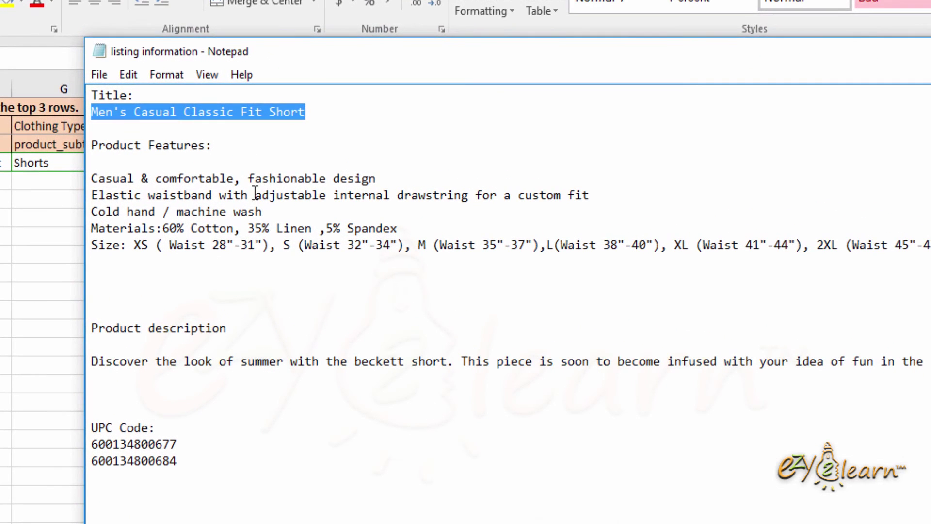
click(247, 192)
click(162, 227)
drag(163, 227, 396, 223)
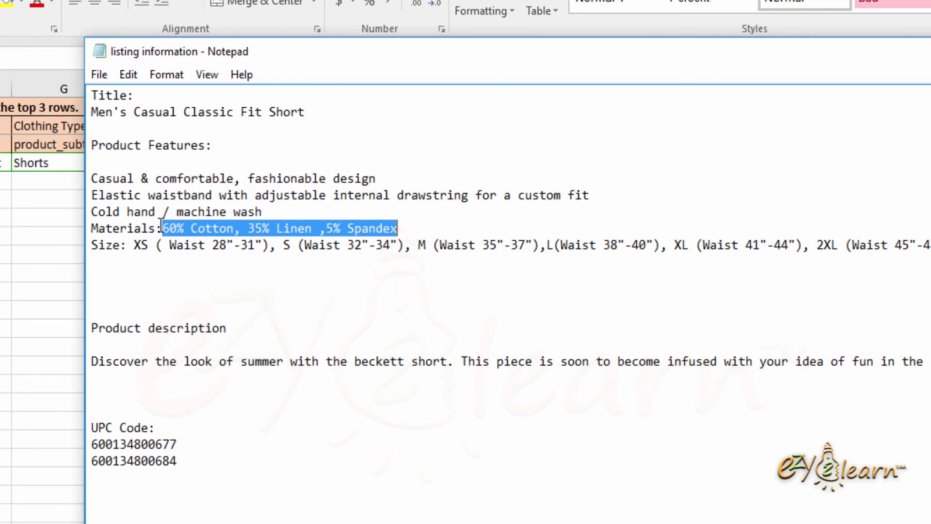
right_click(225, 226)
click(276, 288)
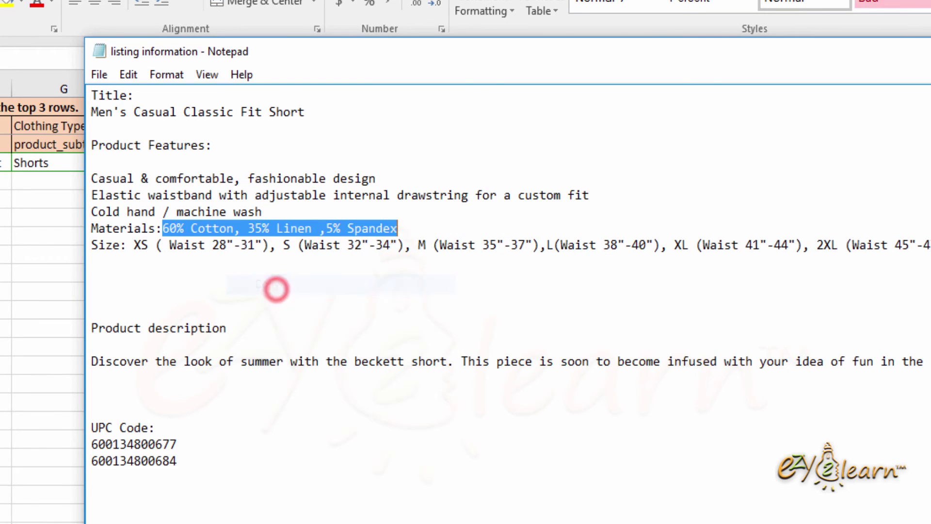
Paste the materials text into Material Composition cell L4.
key(alt+Tab)
click(470, 161)
right_click(470, 162)
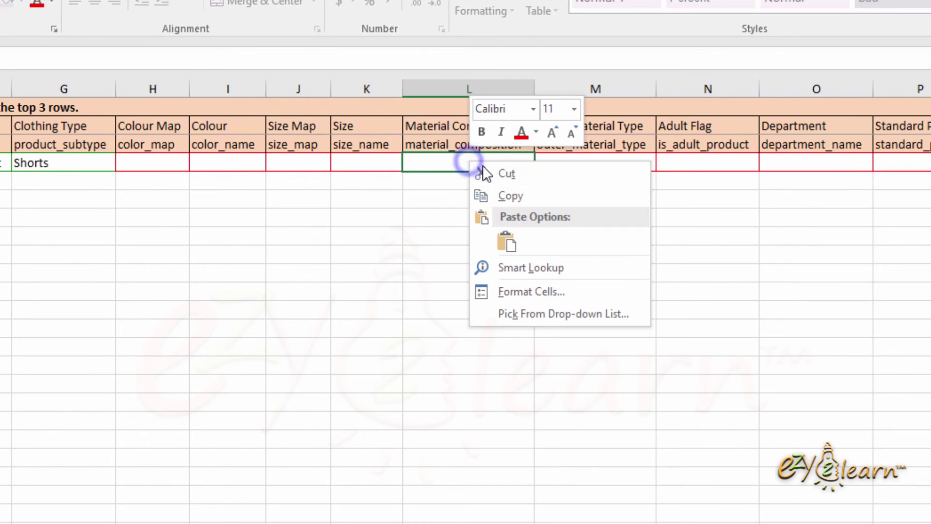
click(513, 242)
click(439, 326)
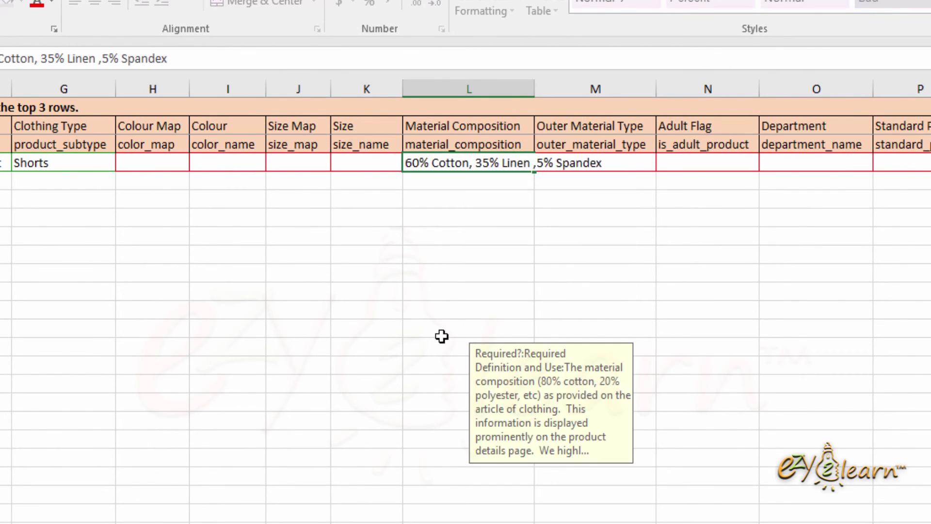
Copy Cotton from the outer_material_type list on the Valid Values sheet.
click(620, 148)
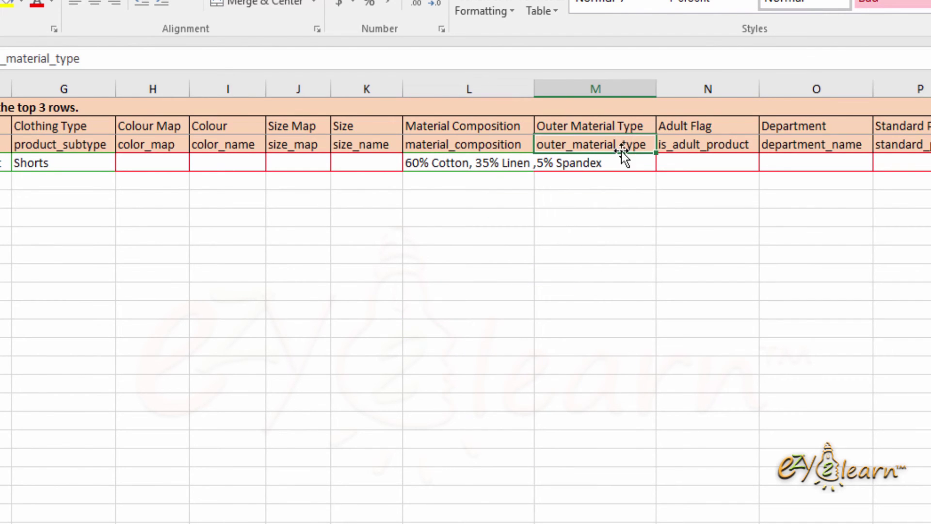
key(ctrl+Page_Down)
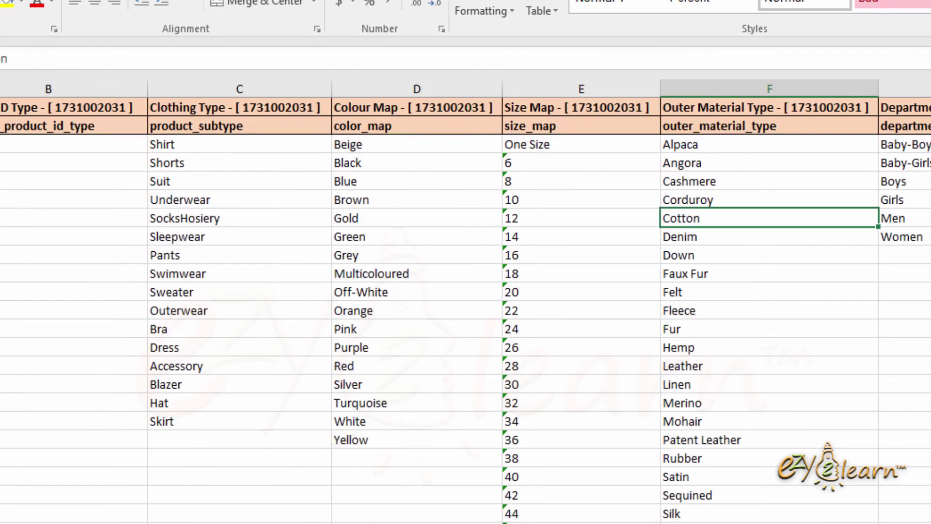
click(744, 127)
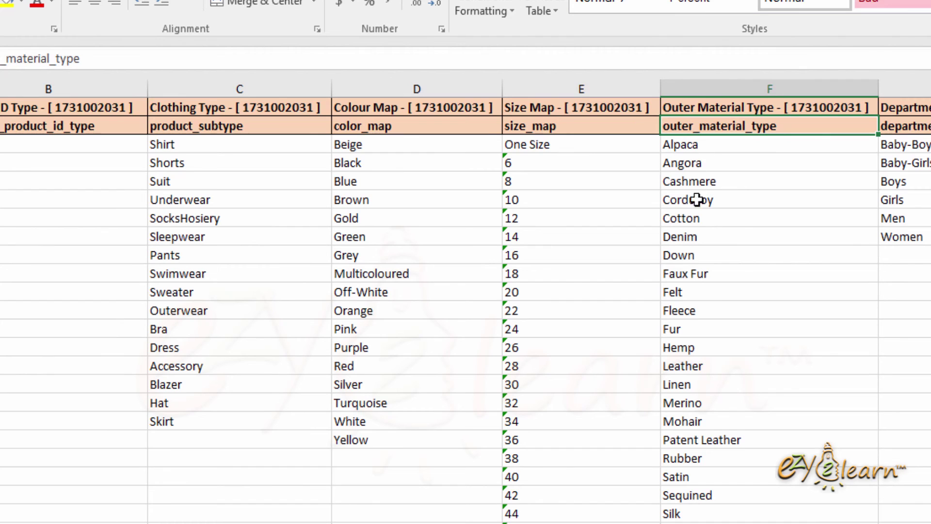
click(710, 221)
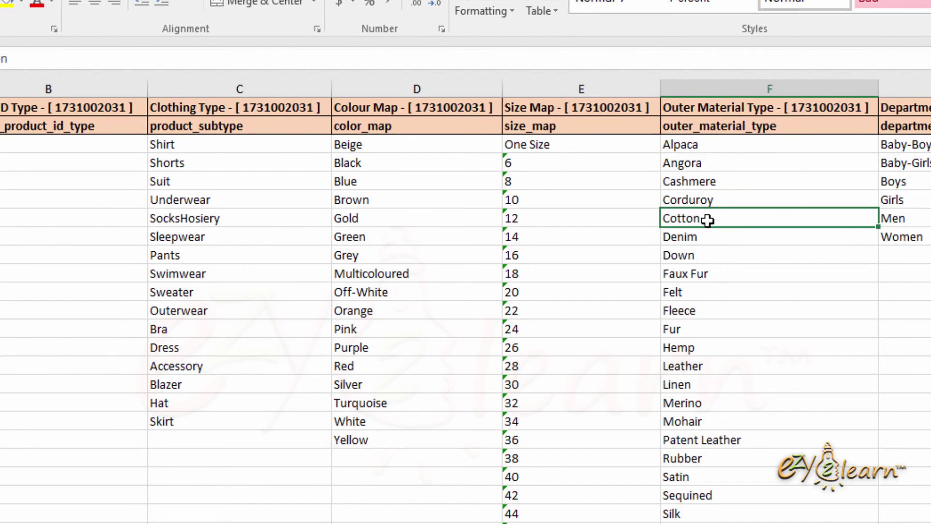
right_click(708, 220)
click(754, 254)
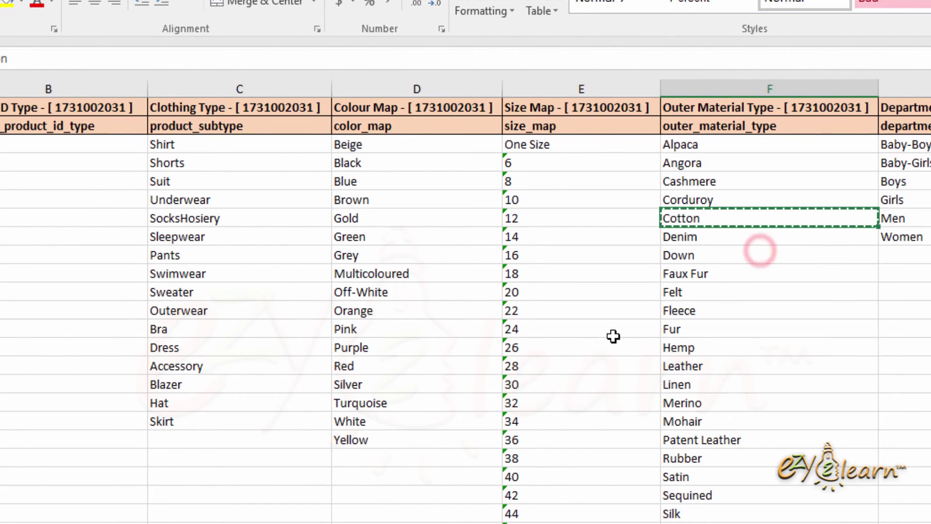
Paste Cotton into Outer Material Type cell M4 on the Template sheet.
key(ctrl+Page_Up)
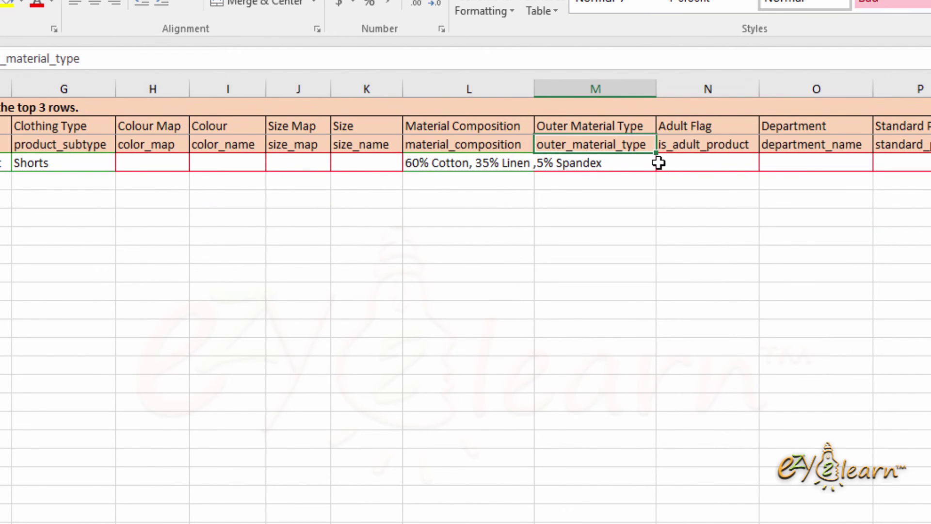
click(609, 163)
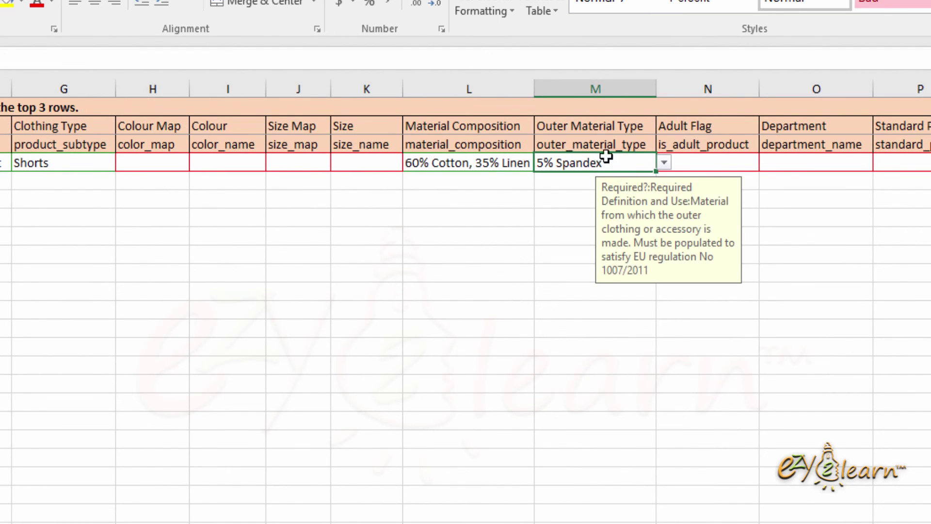
right_click(621, 164)
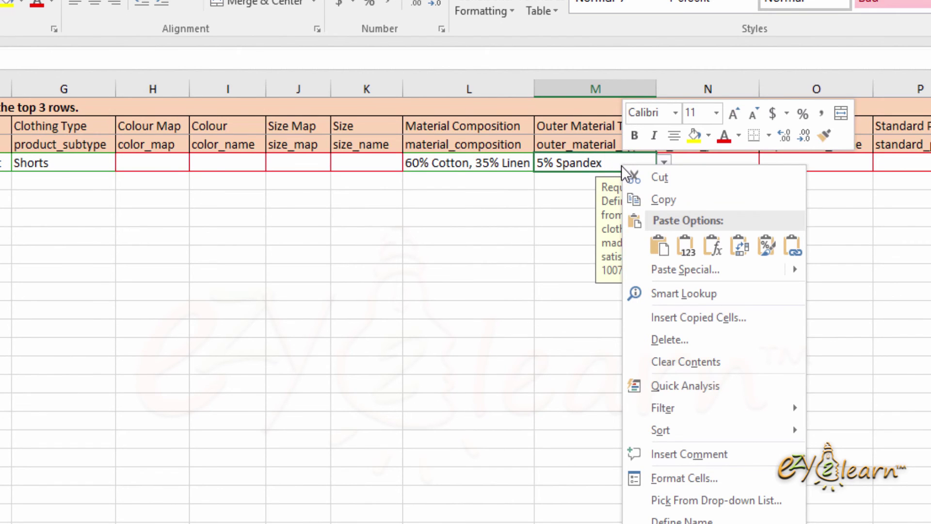
click(662, 254)
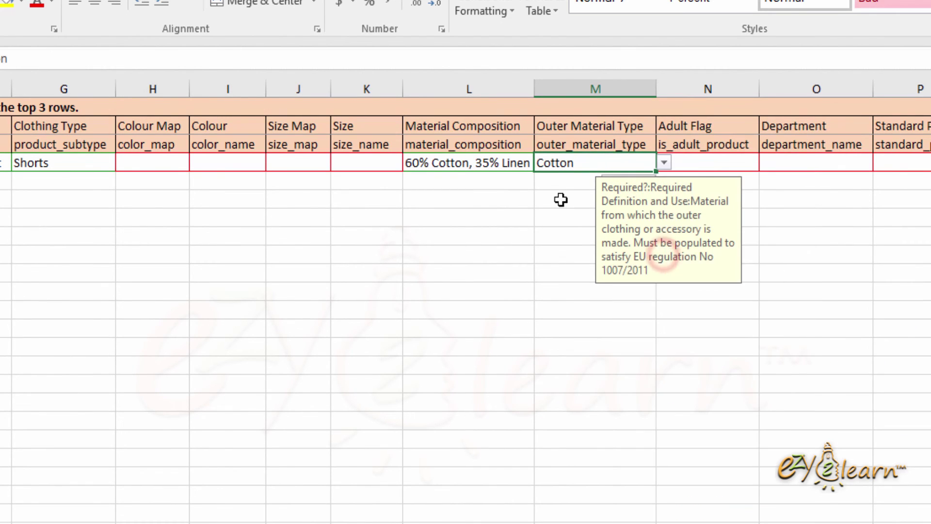
click(571, 248)
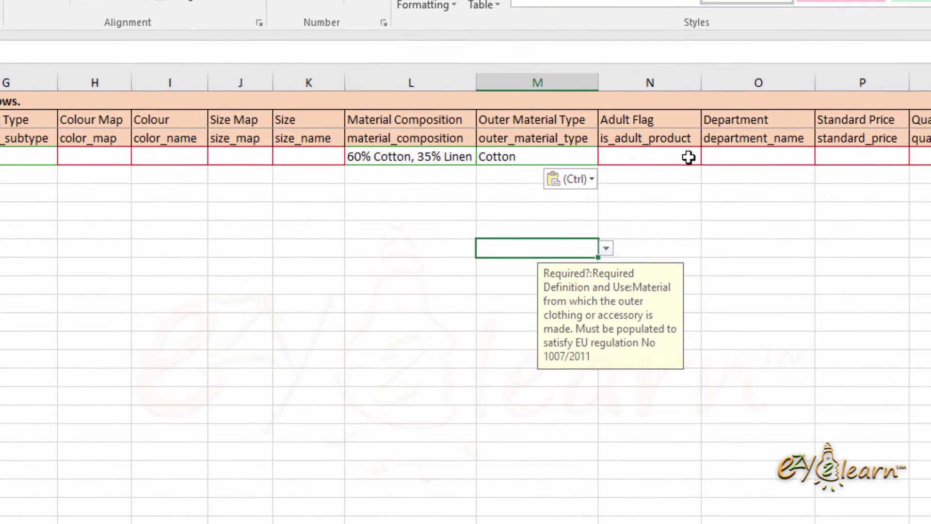
click(805, 164)
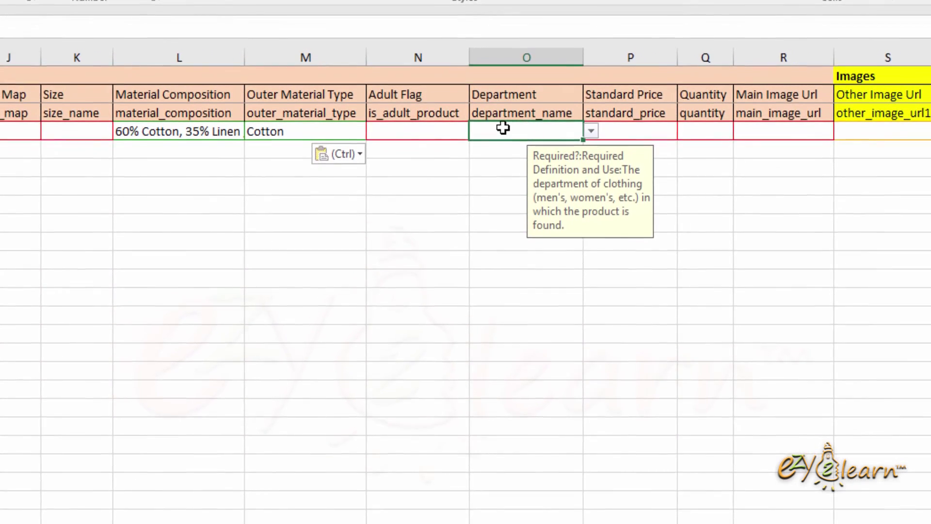